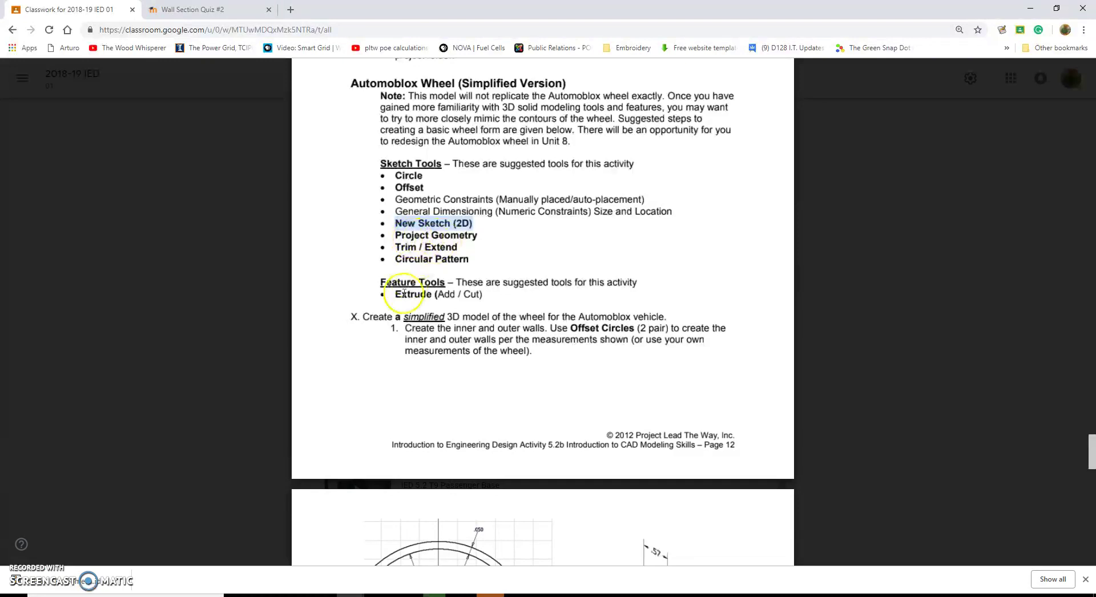
# Examine the enlarged wheel sketch dimensions and isometric view on page 13 of the Automoblox instructions.
pyautogui.scroll(-6, 434, 313)
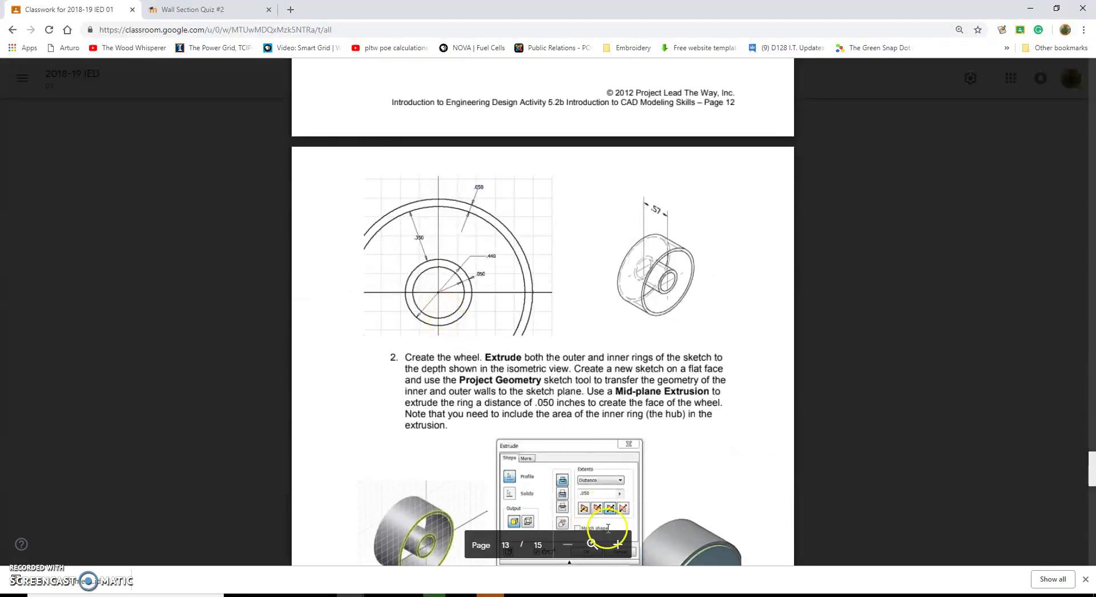
pyautogui.click(617, 549)
pyautogui.click(617, 549)
pyautogui.click(618, 549)
pyautogui.click(618, 549)
pyautogui.scroll(3, 567, 445)
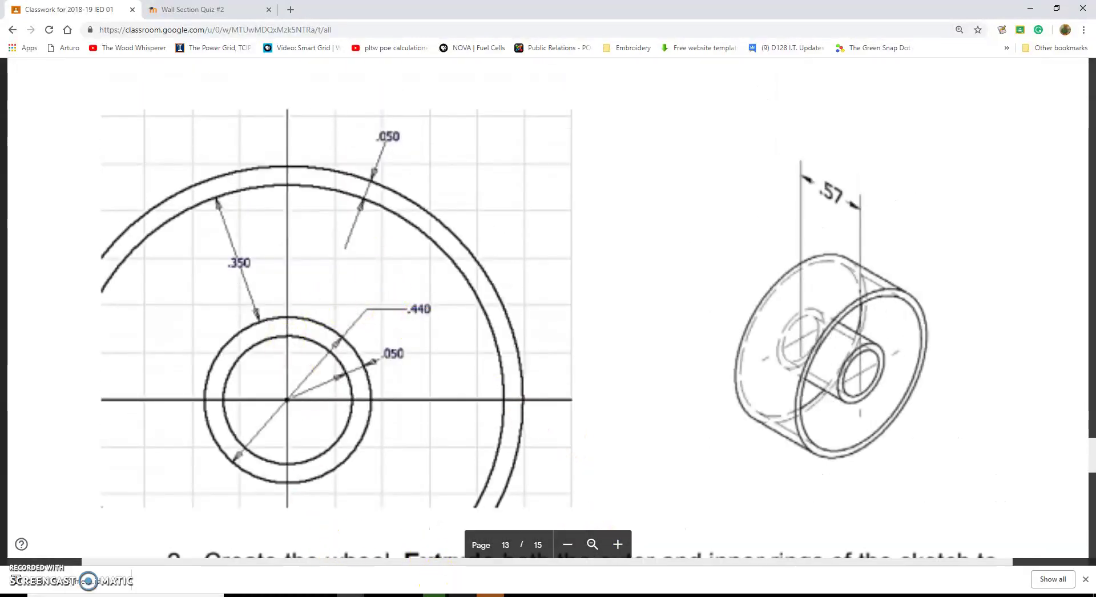
# Switch to Autodesk Inventor and, in a new sketch on the front plane, draw a circle about 0.82 in across centered on the origin.
pyautogui.click(489, 595)
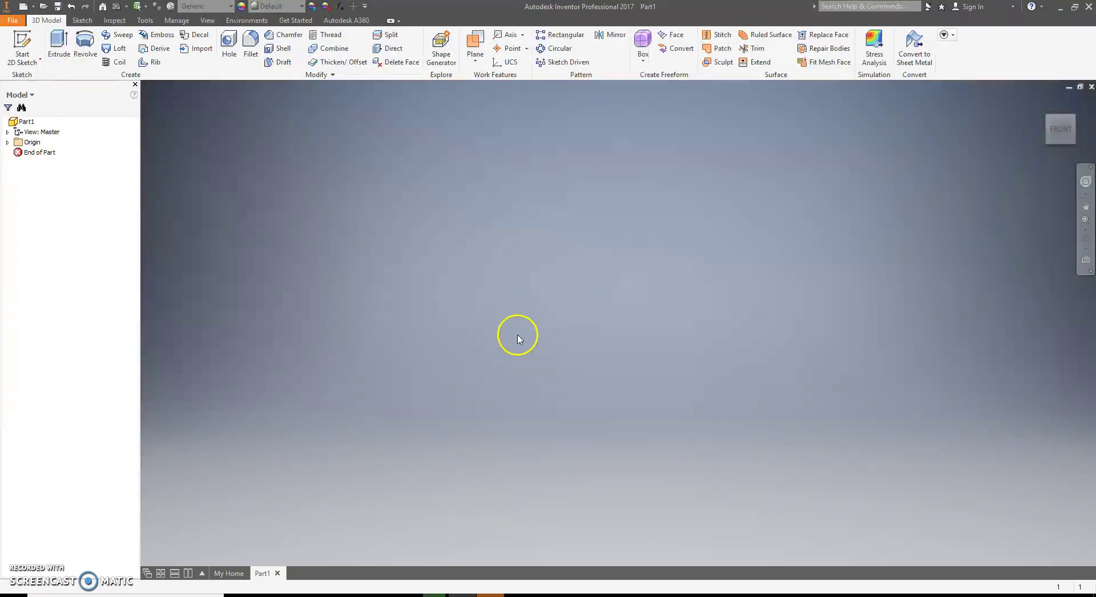
pyautogui.click(22, 45)
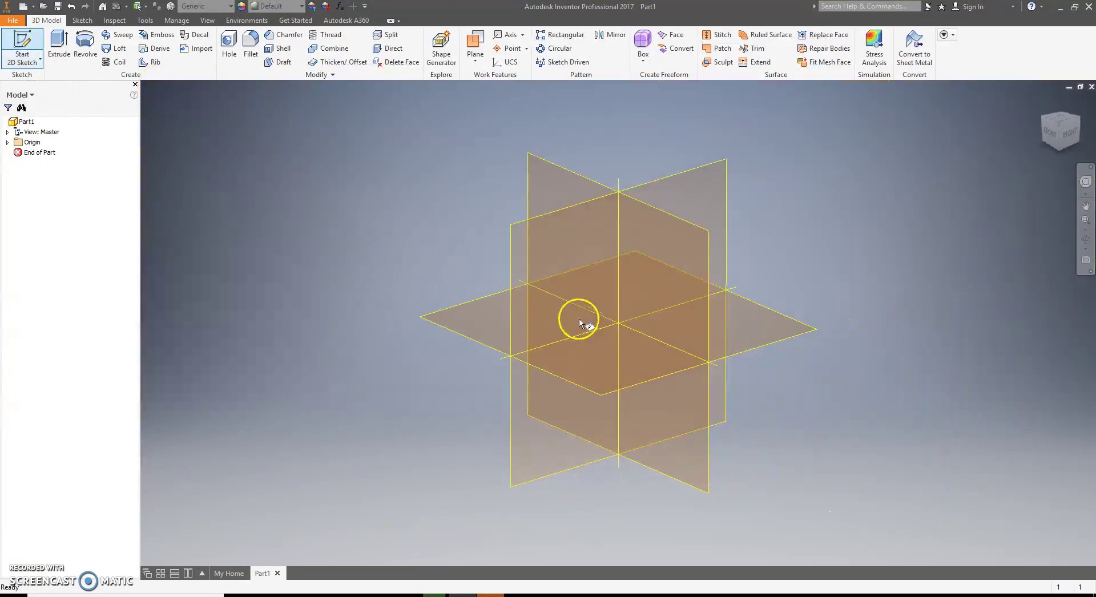
pyautogui.click(690, 239)
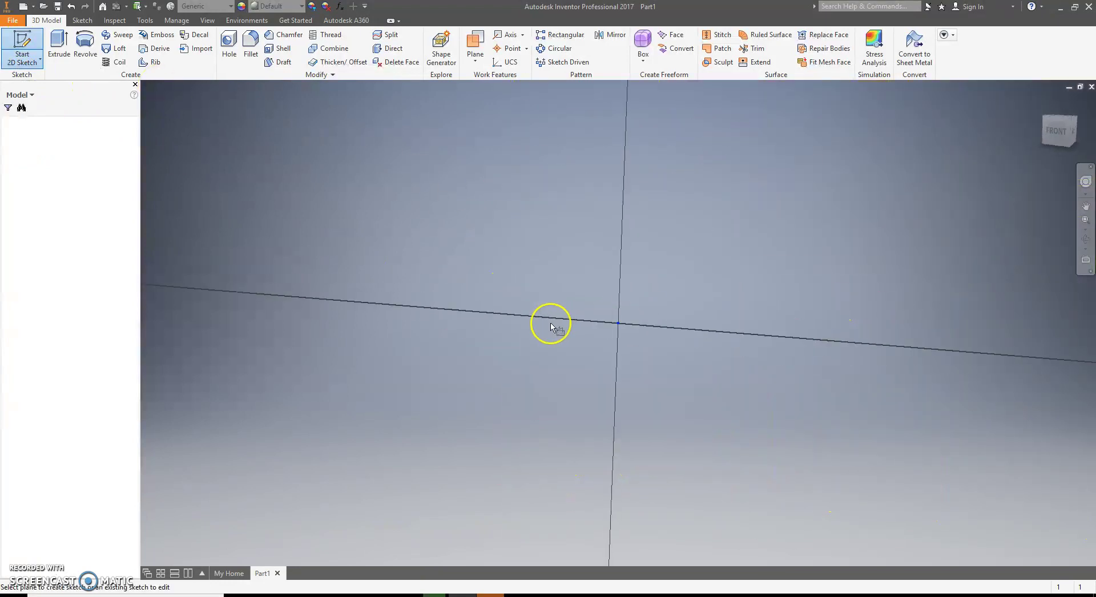
pyautogui.click(89, 43)
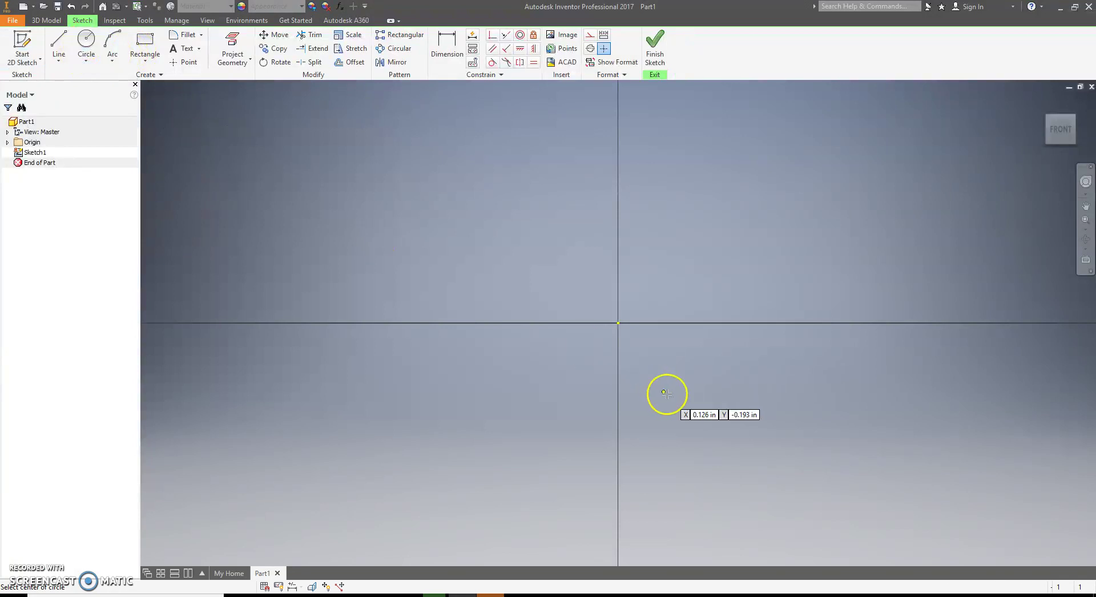
pyautogui.click(620, 323)
pyautogui.click(732, 434)
# Check the hub diameter in the instructions and dimension the circle's diameter to .440 in.
pyautogui.hotkey('alt', 'Tab')
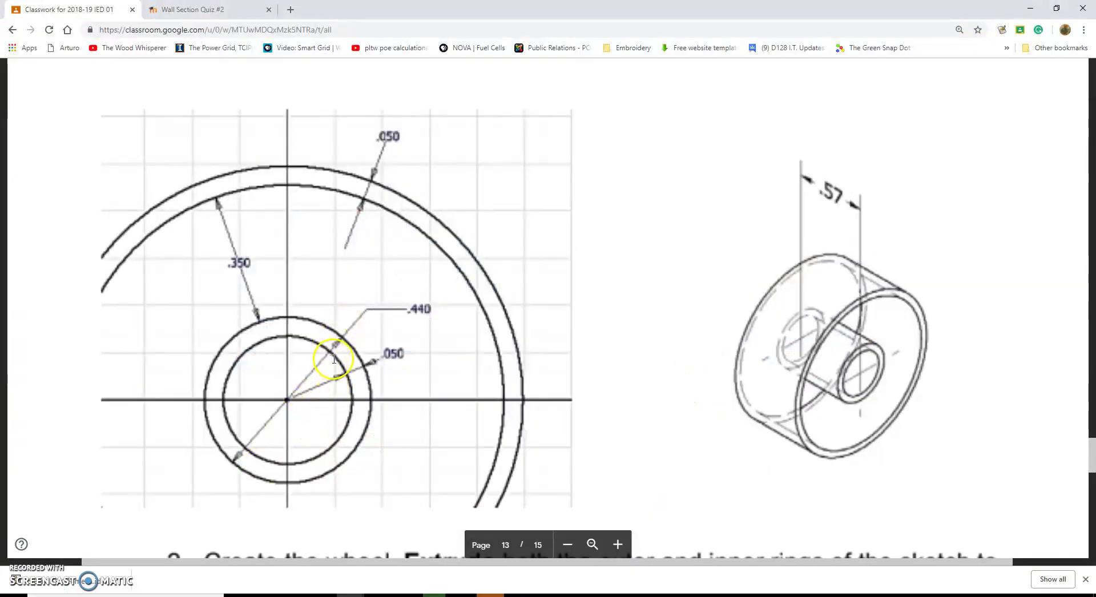
pyautogui.hotkey('alt', 'Tab')
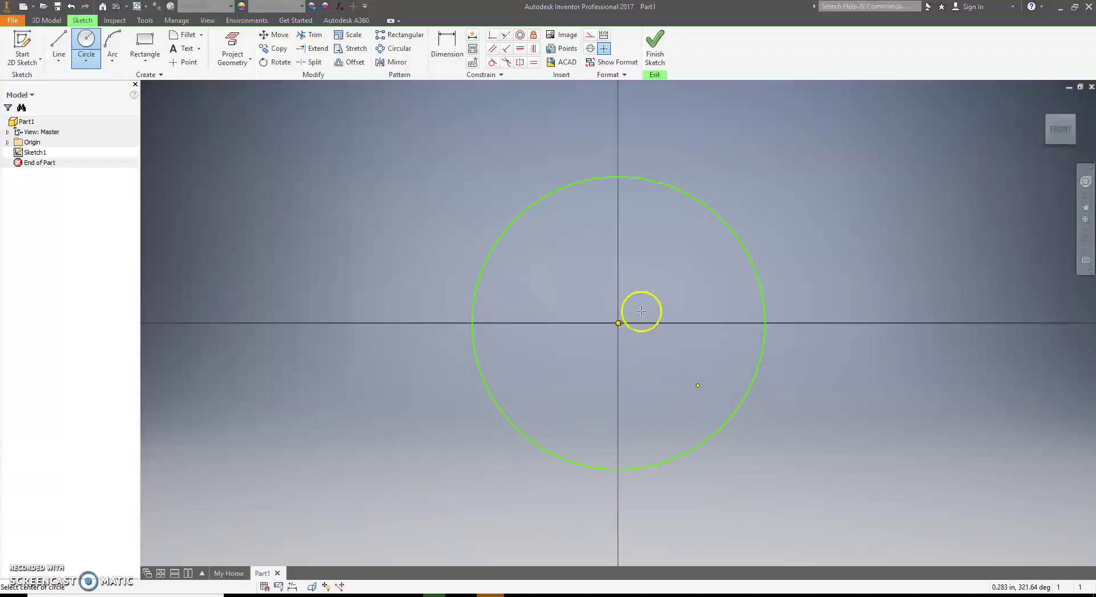
pyautogui.click(443, 48)
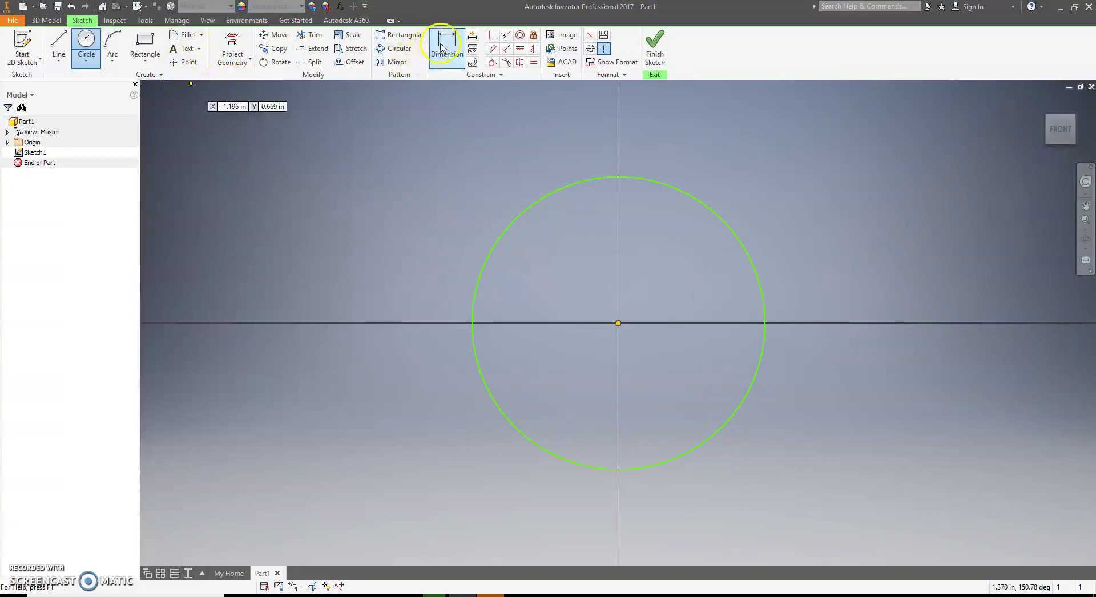
pyautogui.click(676, 190)
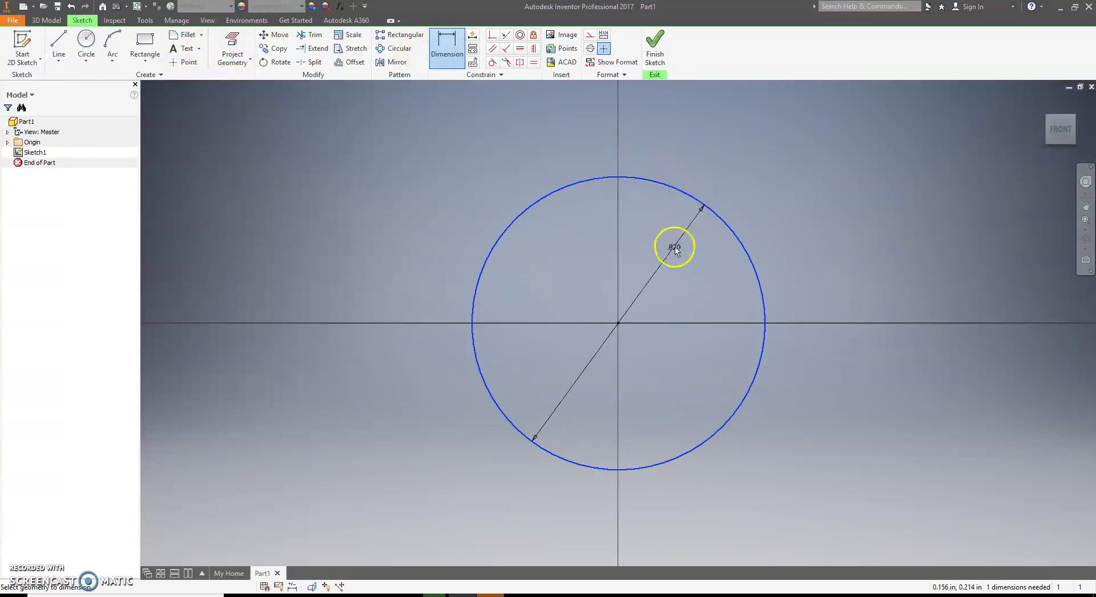
pyautogui.click(648, 301)
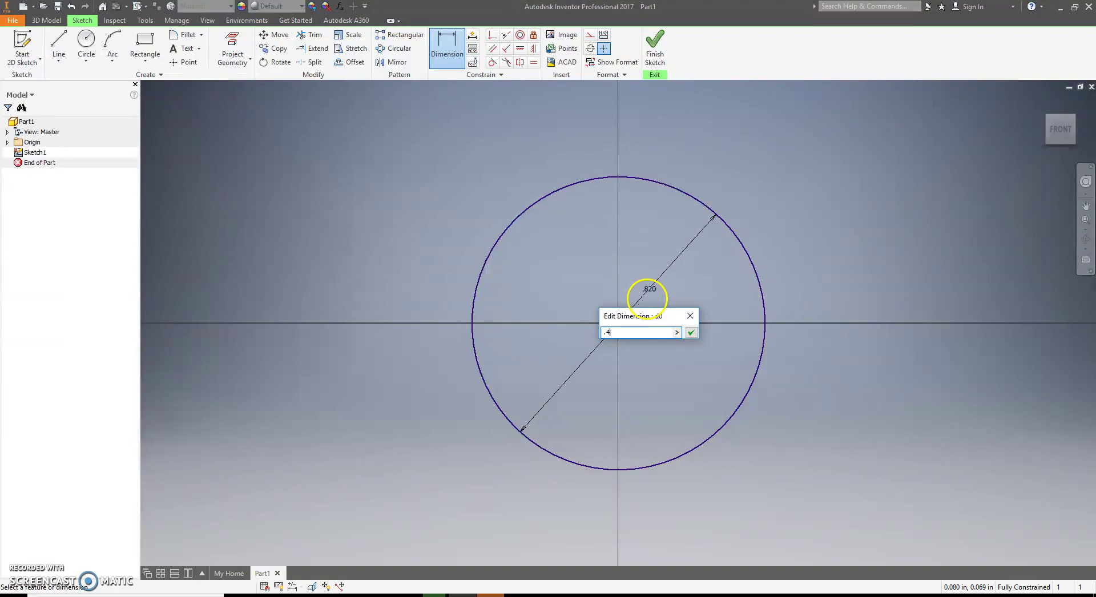
pyautogui.press('Return')
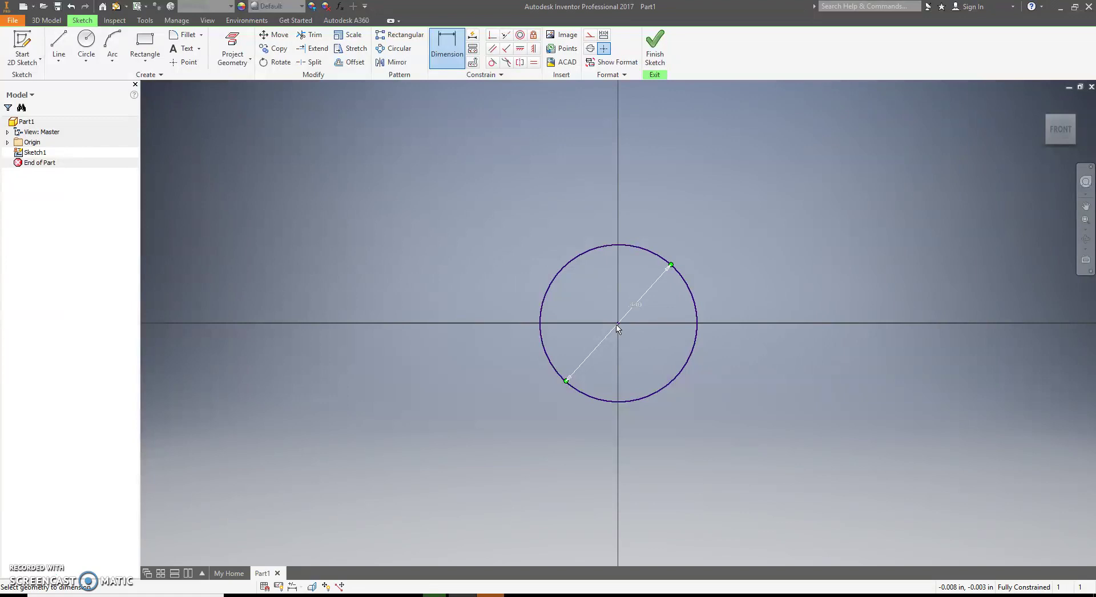
# Check the hub wall thickness in the instructions and offset the .440 in circle inward by .050 in.
pyautogui.click(609, 271)
pyautogui.hotkey('alt', 'Tab')
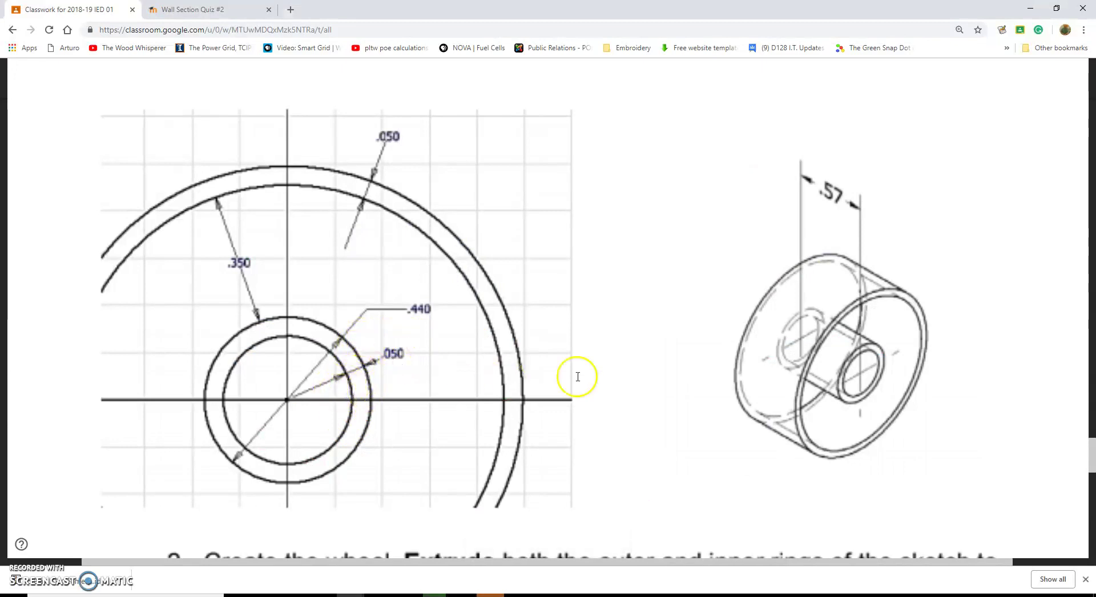
pyautogui.hotkey('alt', 'Tab')
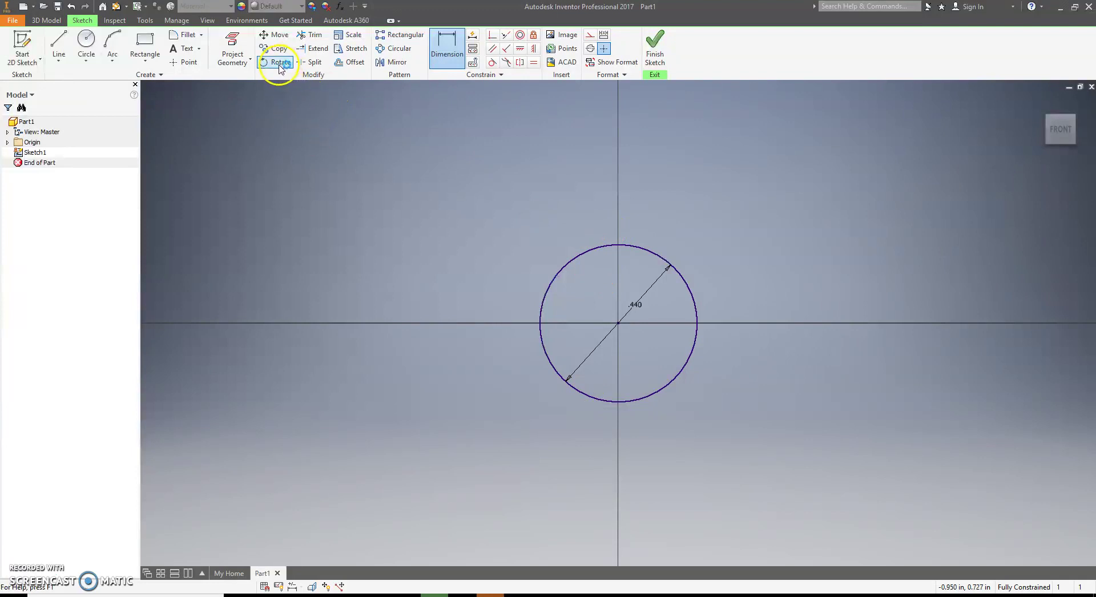
pyautogui.click(352, 63)
pyautogui.click(629, 246)
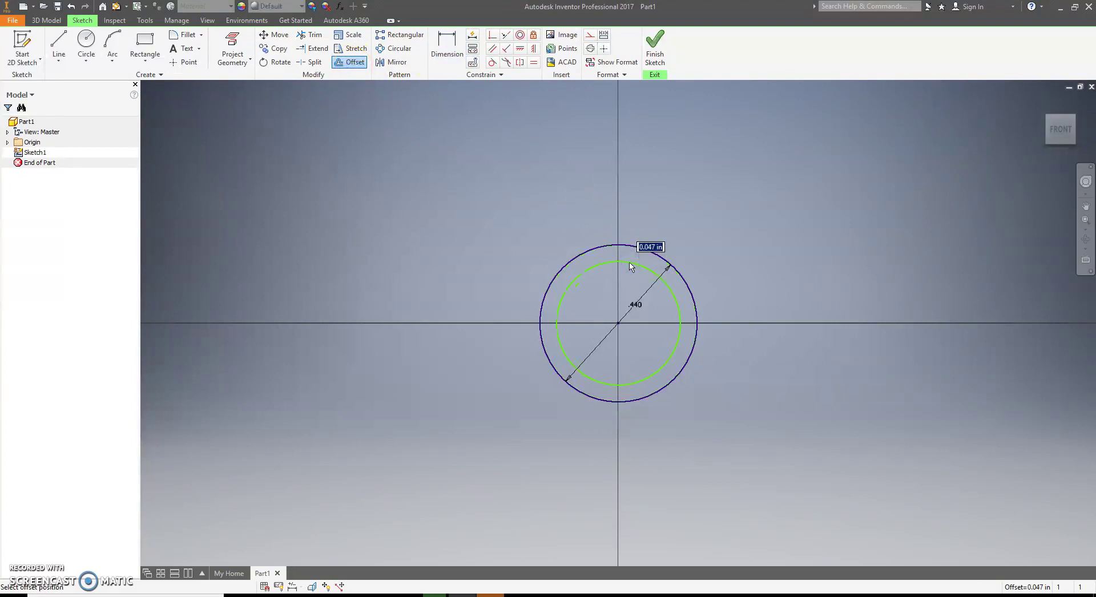
pyautogui.click(630, 266)
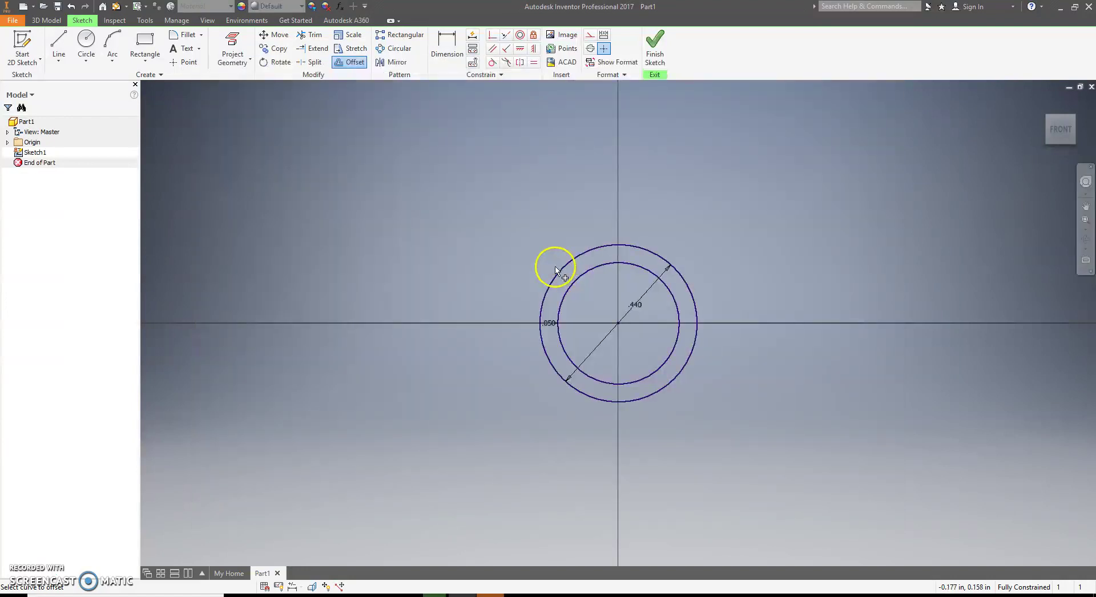
# Check the spacing in the instructions and offset the .440 in circle outward by .350 in.
pyautogui.hotkey('alt', 'Tab')
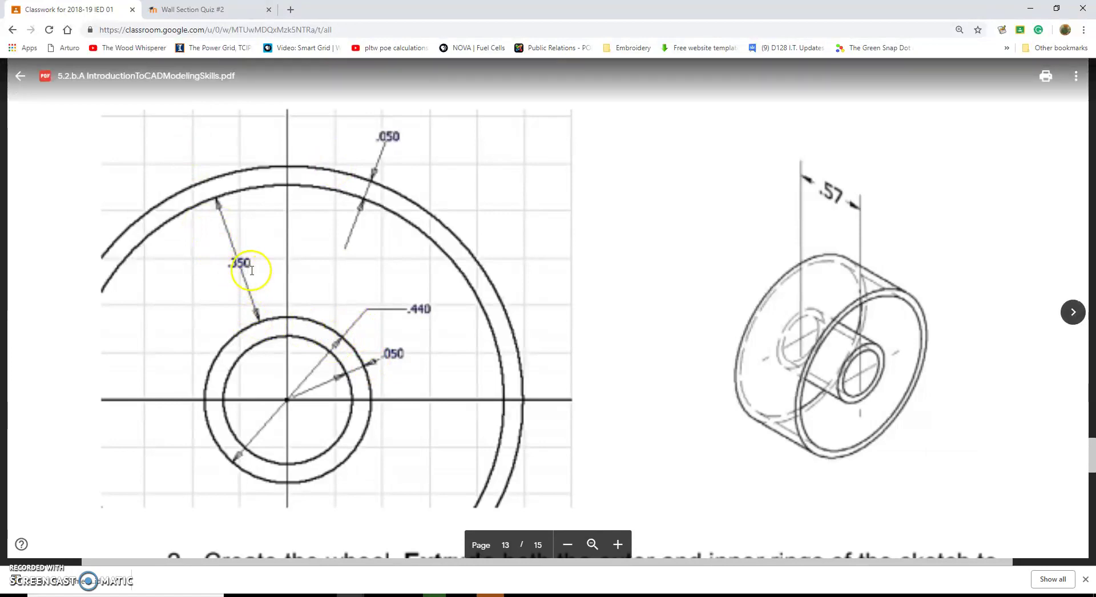
pyautogui.hotkey('alt', 'Tab')
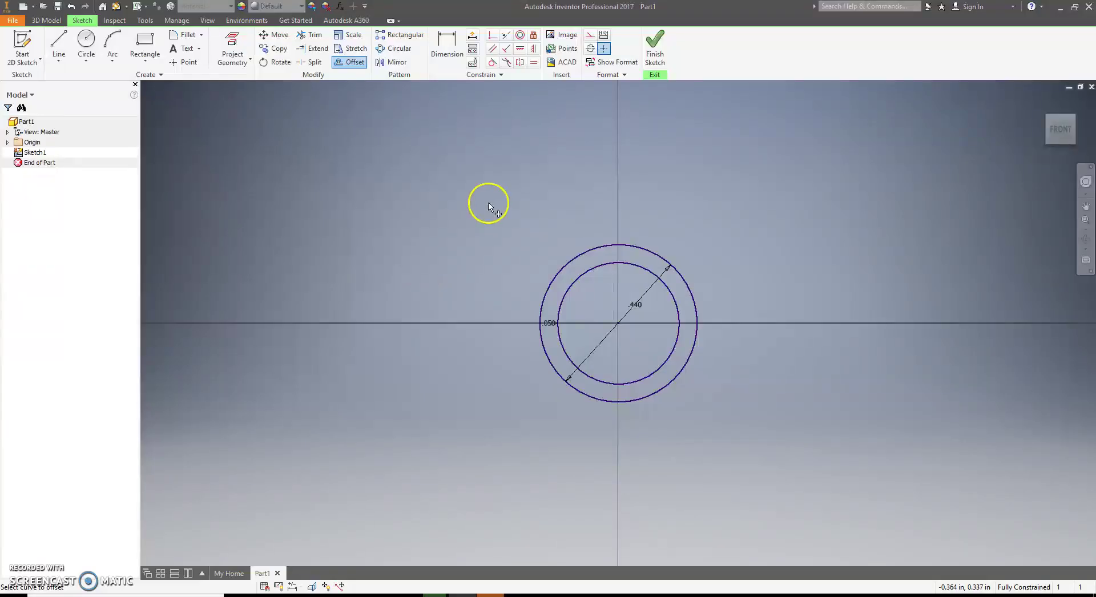
pyautogui.click(603, 252)
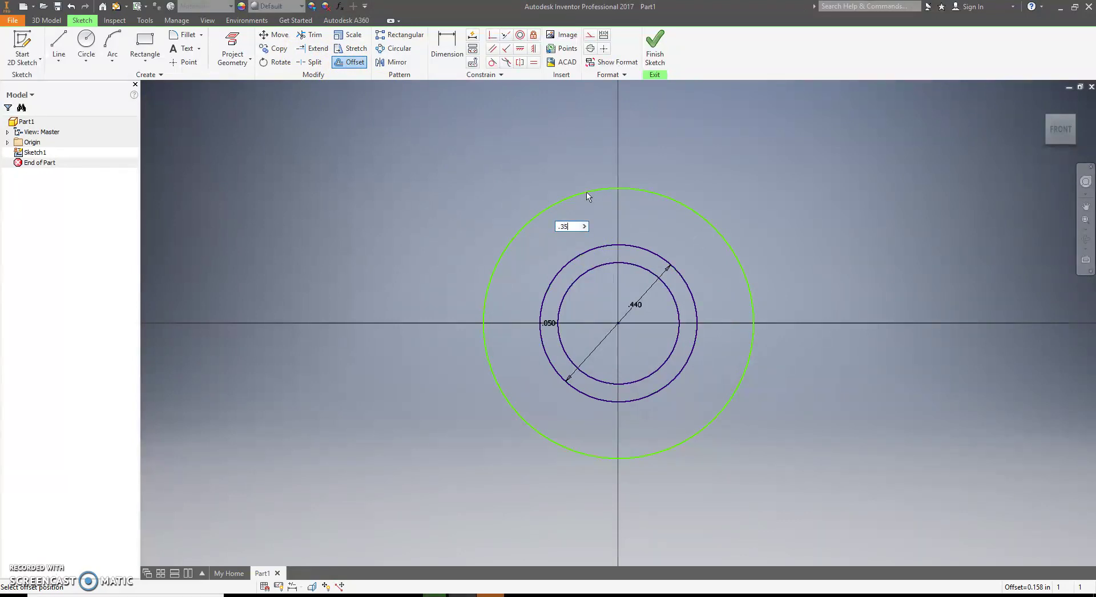
pyautogui.hotkey('alt', 'Tab')
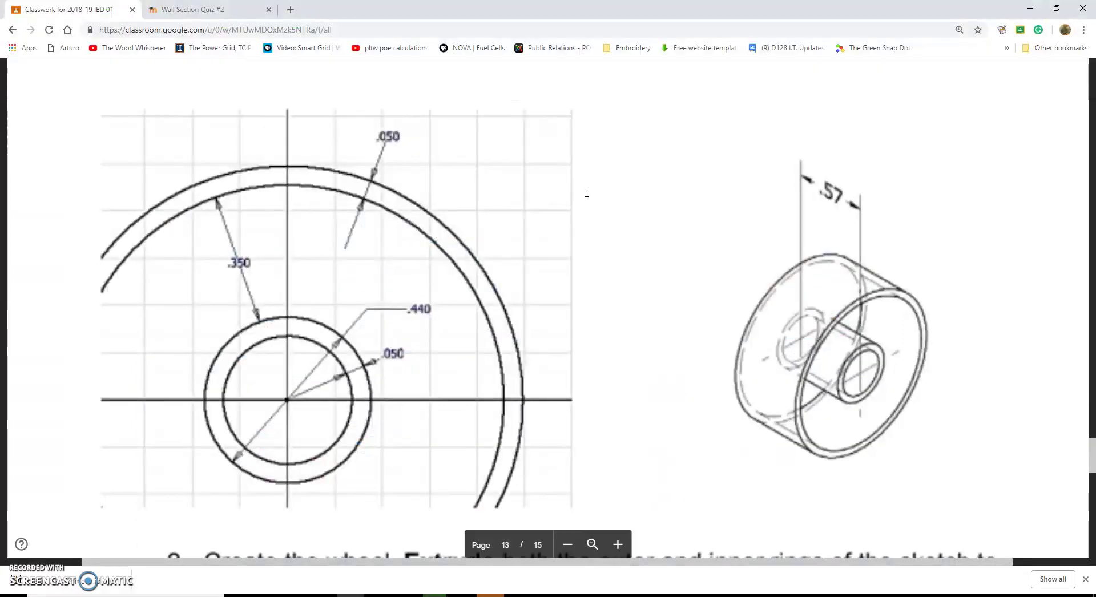
pyautogui.hotkey('alt', 'Tab')
pyautogui.press('Return')
# Check the rim thickness in the instructions and offset the largest circle outward by .050 in.
pyautogui.hotkey('alt', 'Tab')
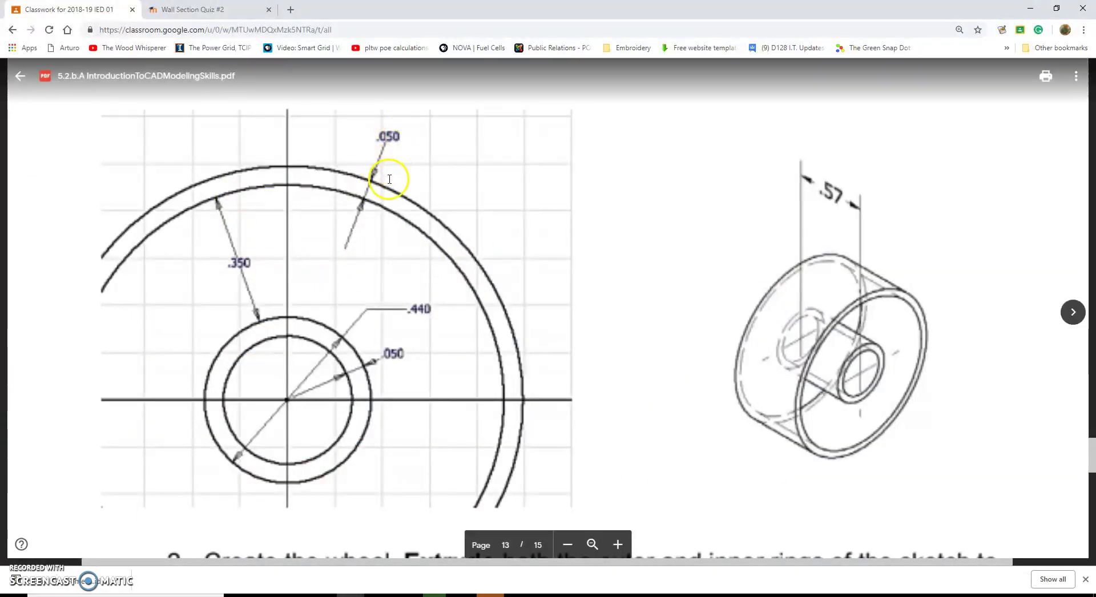
pyautogui.hotkey('alt', 'Tab')
pyautogui.click(553, 126)
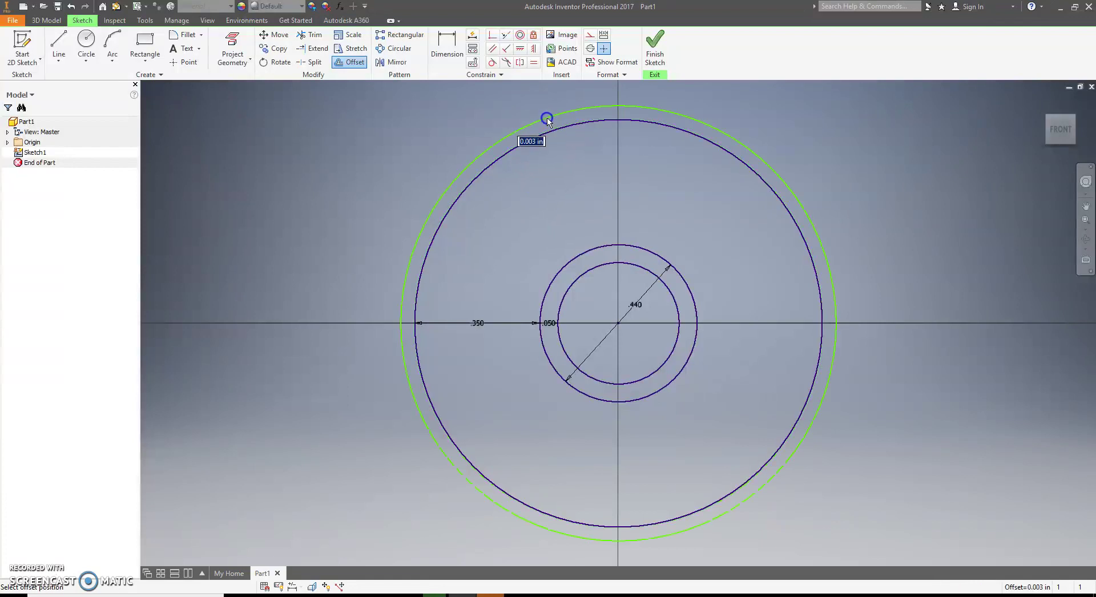
pyautogui.click(641, 183)
pyautogui.scroll(3, 665, 215)
pyautogui.scroll(-5, 667, 219)
pyautogui.moveTo(667, 219); pyautogui.dragTo(553, 221, button='middle')
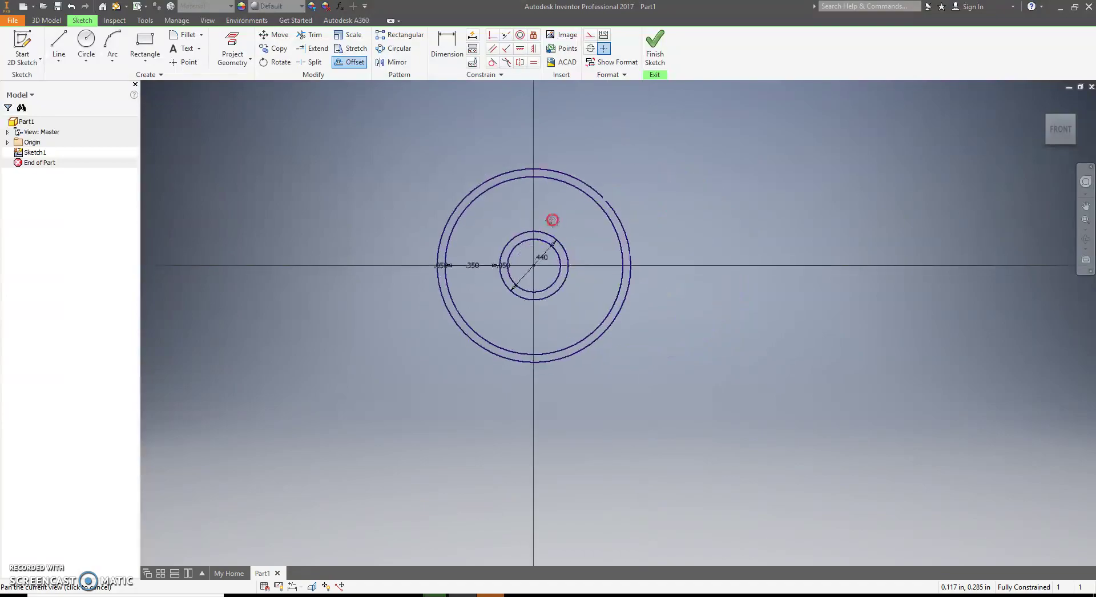
# Switch to the instructions and read step 2 about extruding the rings, projecting geometry and the mid-plane extrusion.
pyautogui.hotkey('alt', 'Tab')
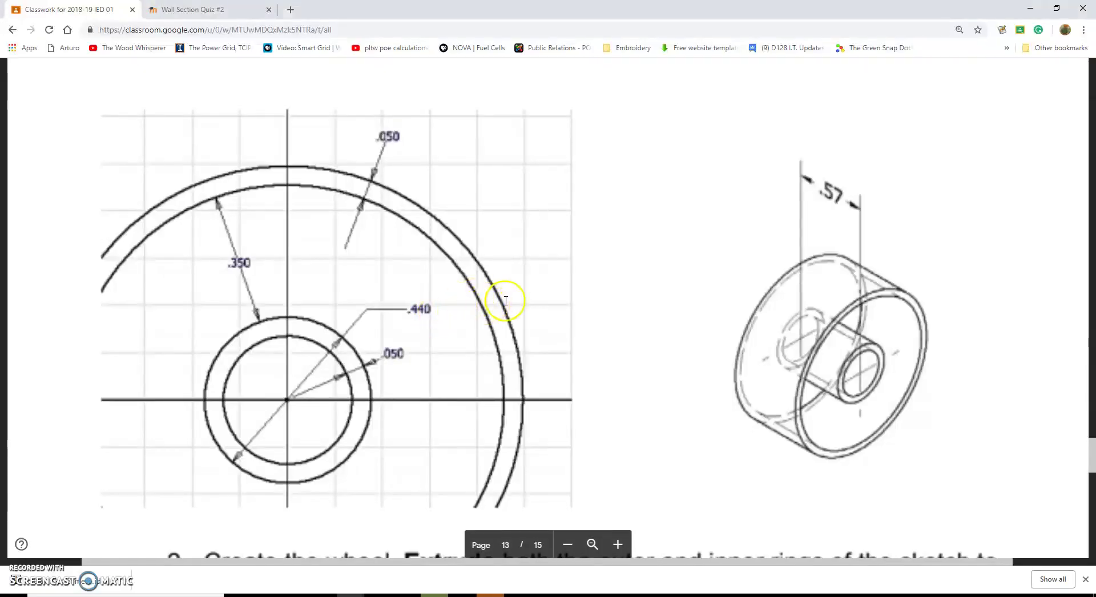
pyautogui.scroll(-3, 375, 372)
pyautogui.scroll(-10, 382, 361)
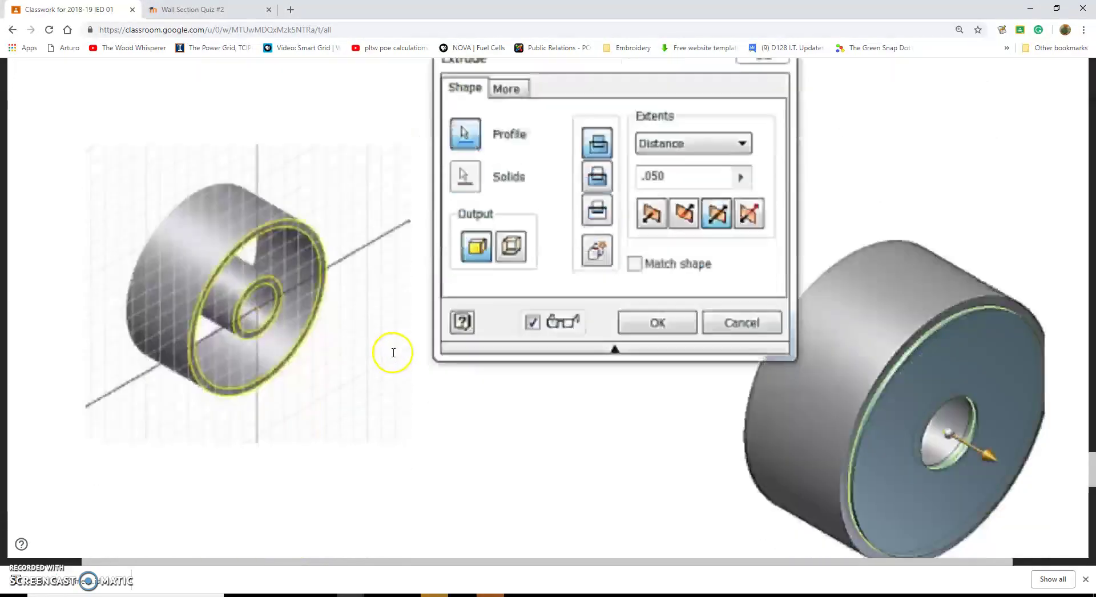
pyautogui.scroll(2, 393, 352)
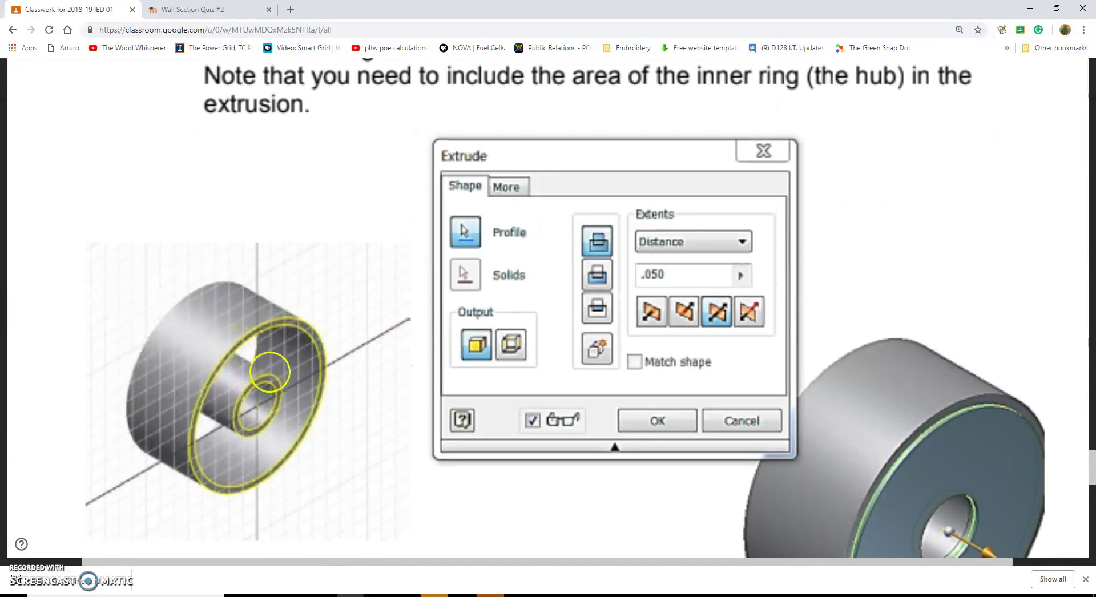
pyautogui.scroll(3, 676, 278)
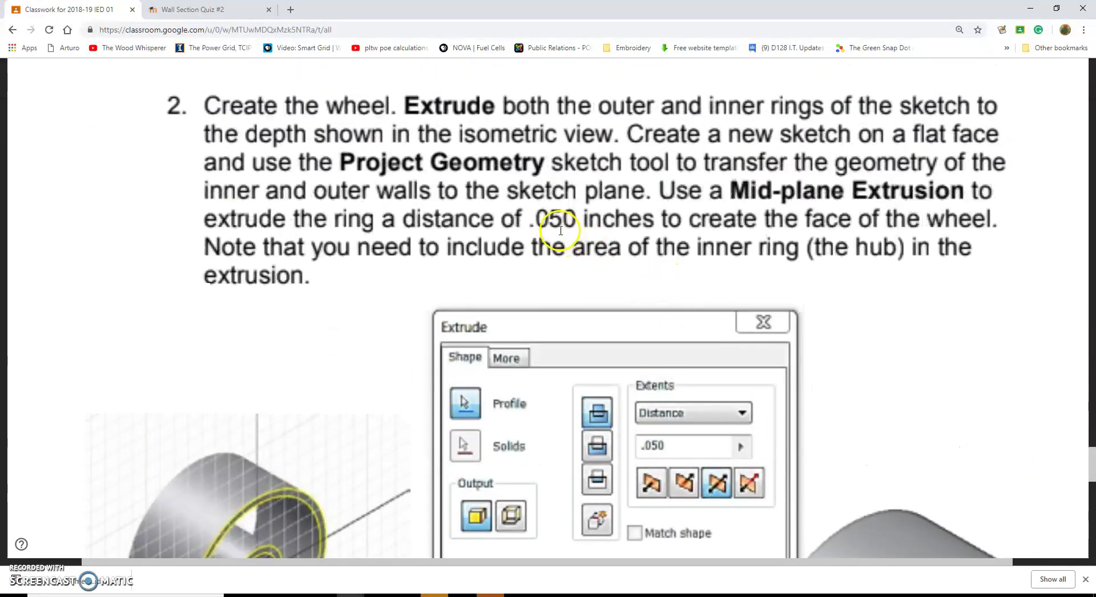
pyautogui.scroll(-3, 619, 359)
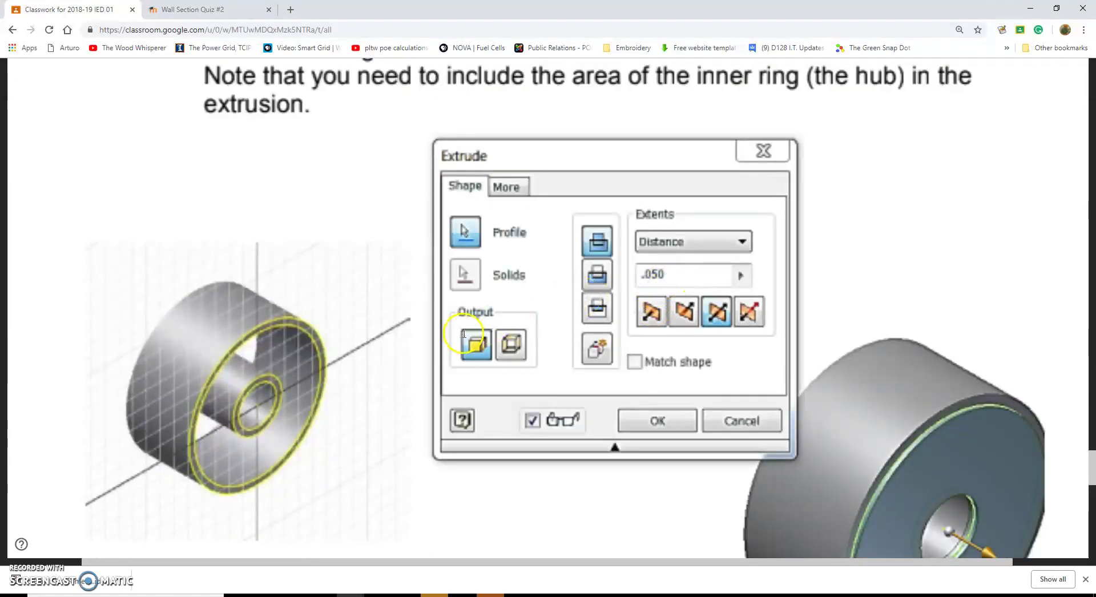
# Return to Inventor, finish the wheel sketch, and select the outer and inner rings as profiles for an Extrude.
pyautogui.hotkey('alt', 'Tab')
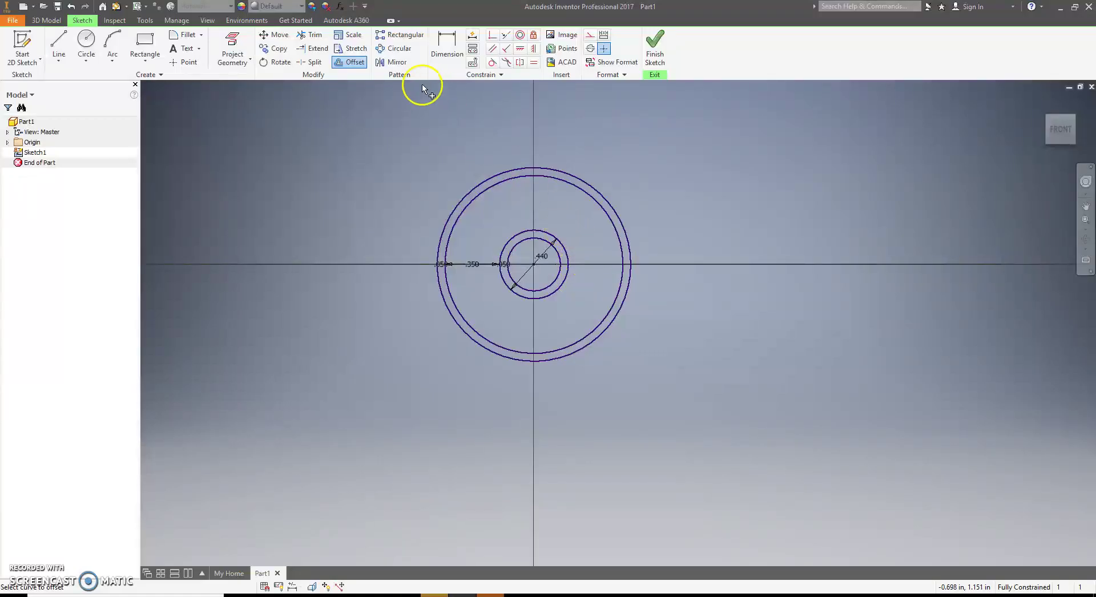
pyautogui.click(655, 47)
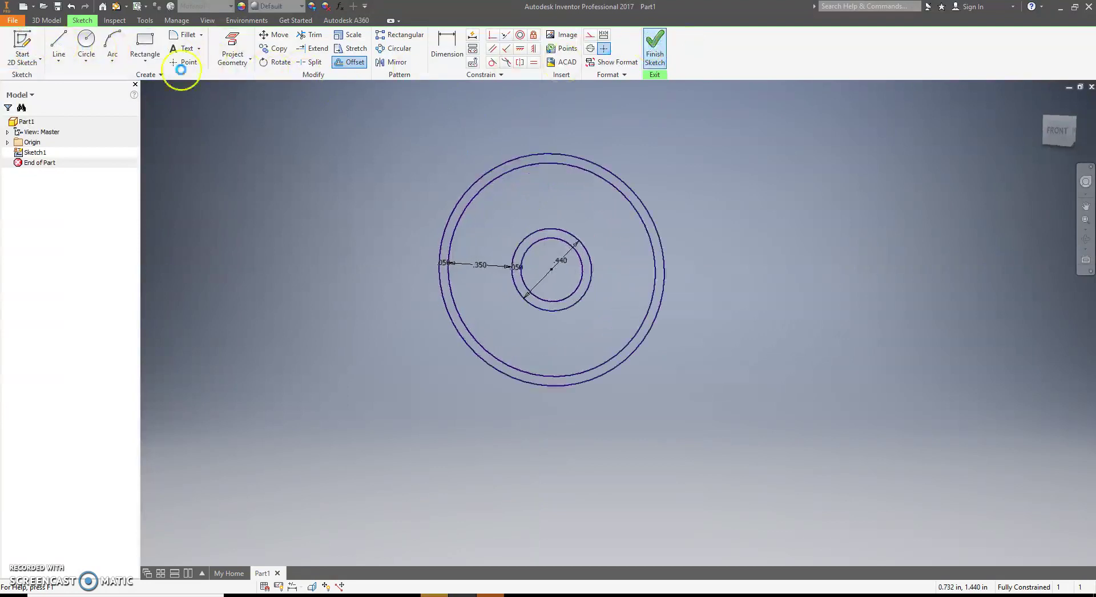
pyautogui.click(59, 43)
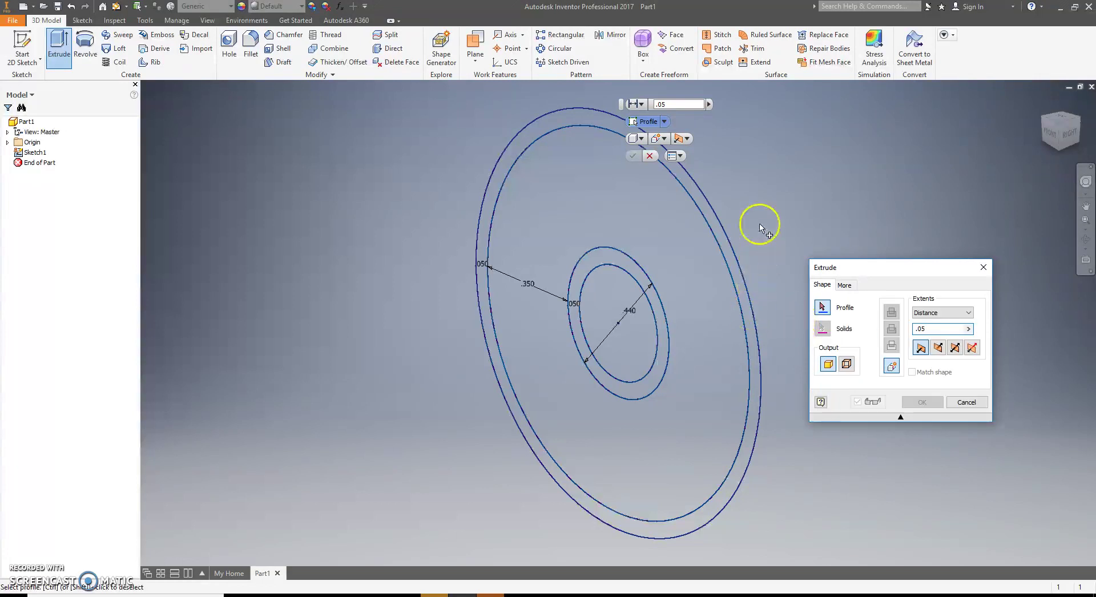
pyautogui.click(608, 135)
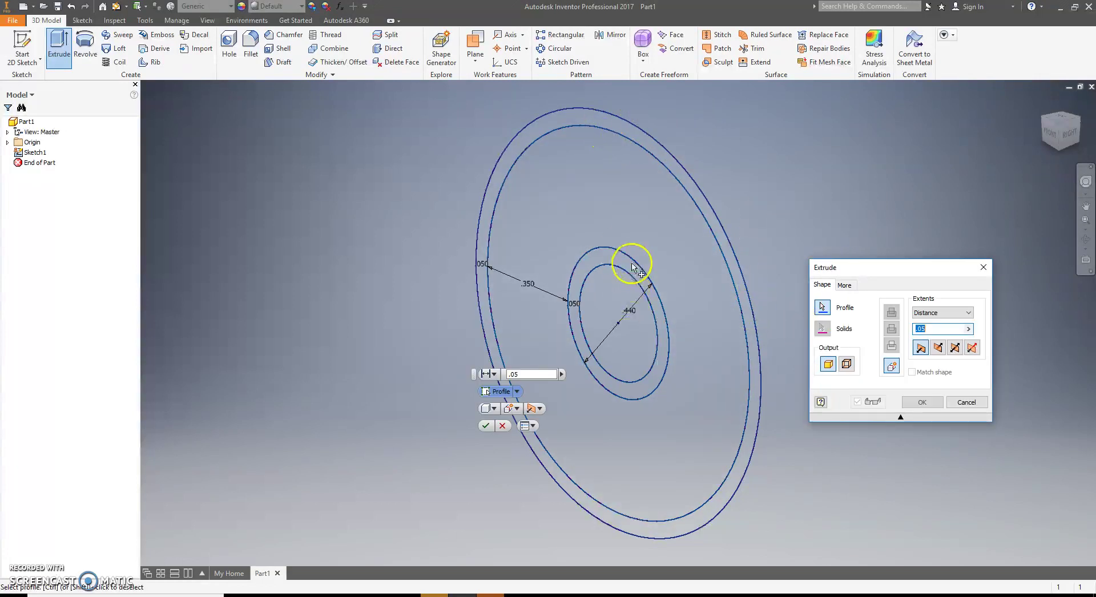
pyautogui.click(635, 276)
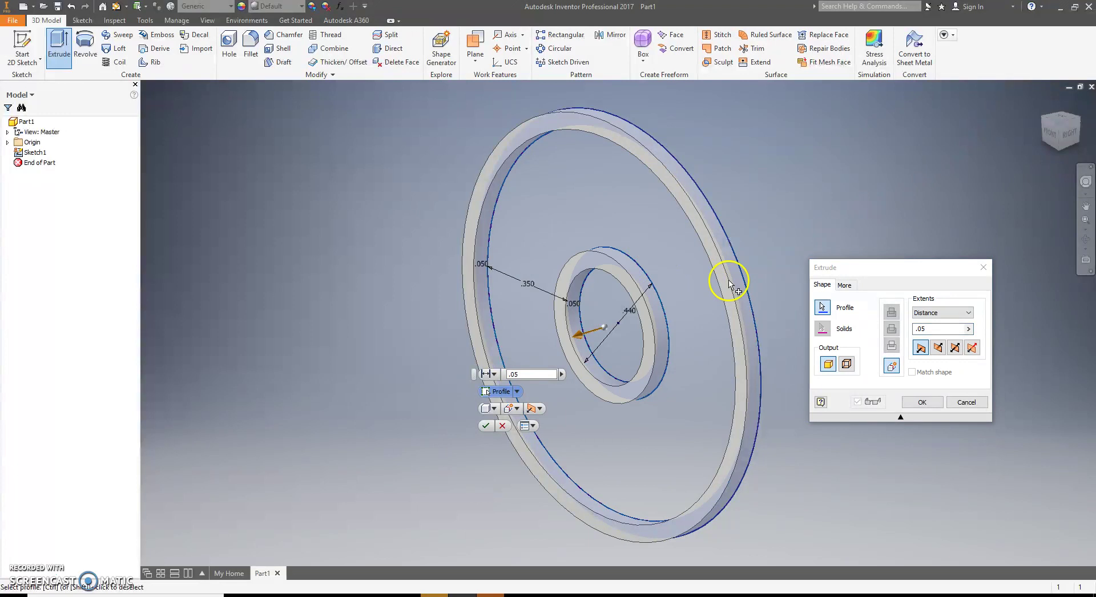
# Check the Mid-plane Extrusion setting in step 2 of the instructions and make the ring extrusion symmetric about the sketch plane.
pyautogui.hotkey('alt', 'Tab')
pyautogui.scroll(8, 571, 333)
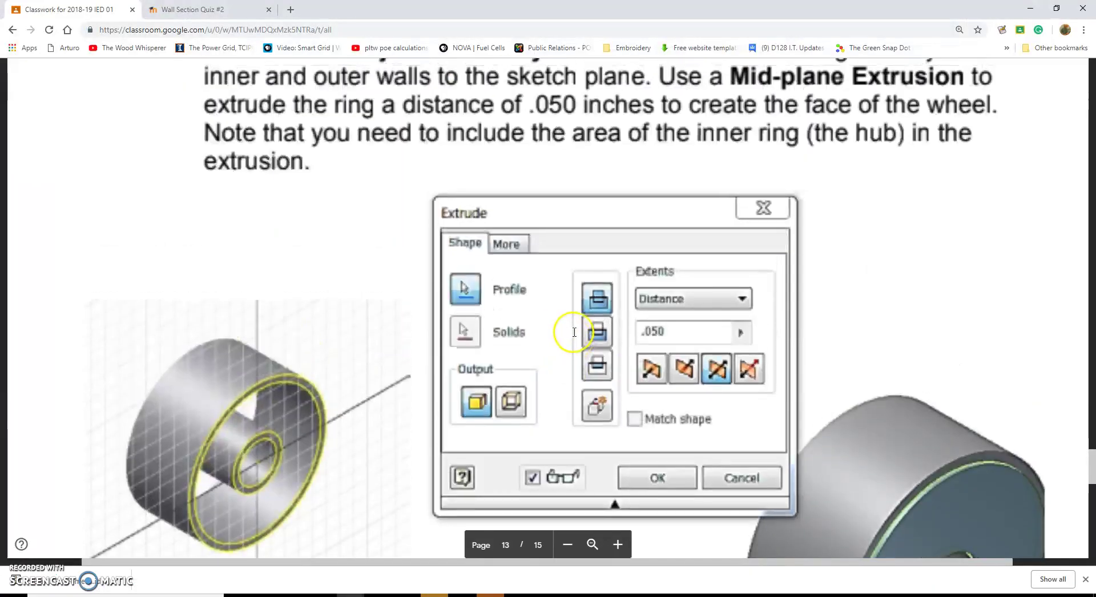
pyautogui.scroll(-3, 588, 325)
pyautogui.scroll(-3, 596, 326)
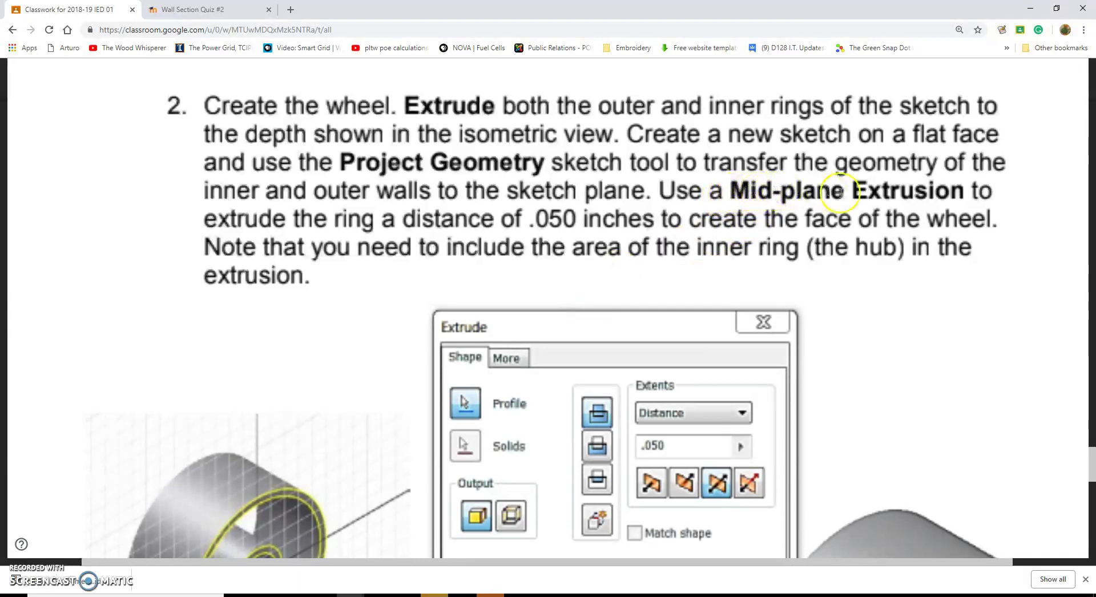
pyautogui.scroll(-3, 465, 264)
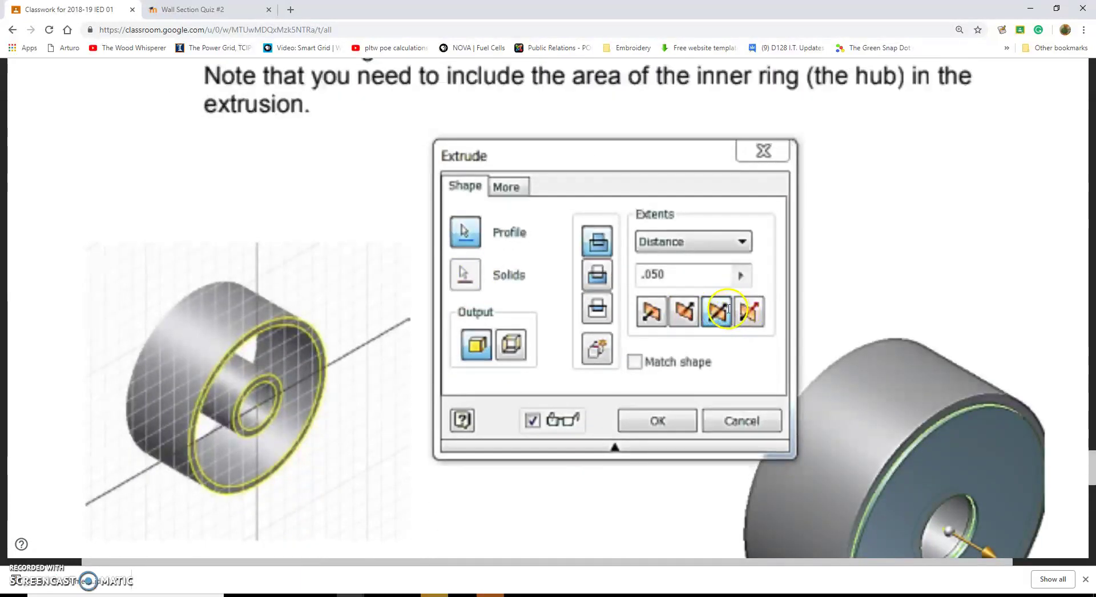
pyautogui.hotkey('alt', 'Tab')
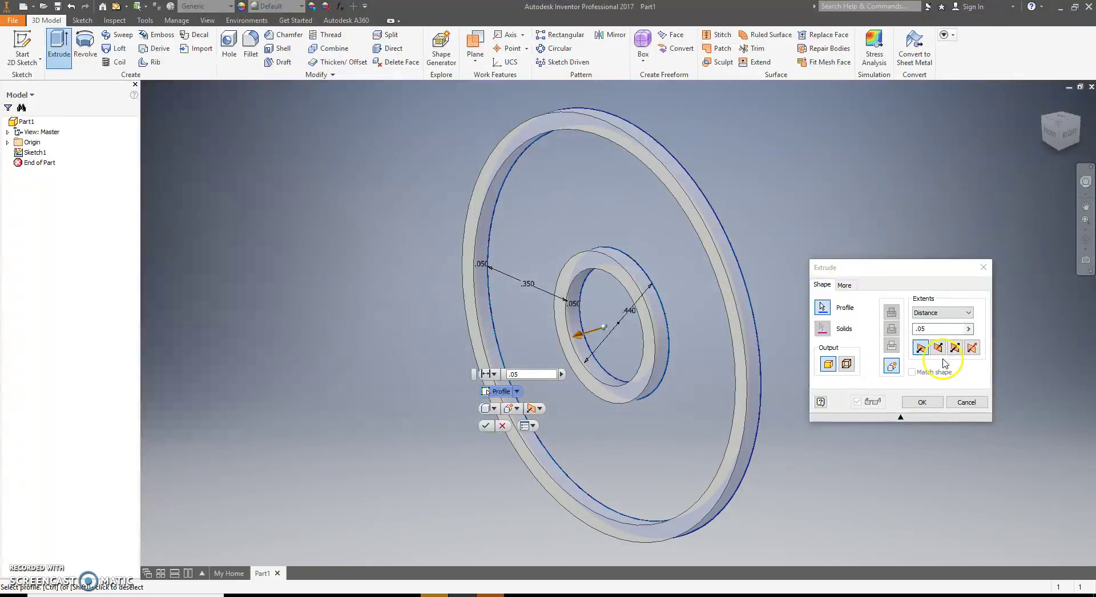
pyautogui.click(954, 348)
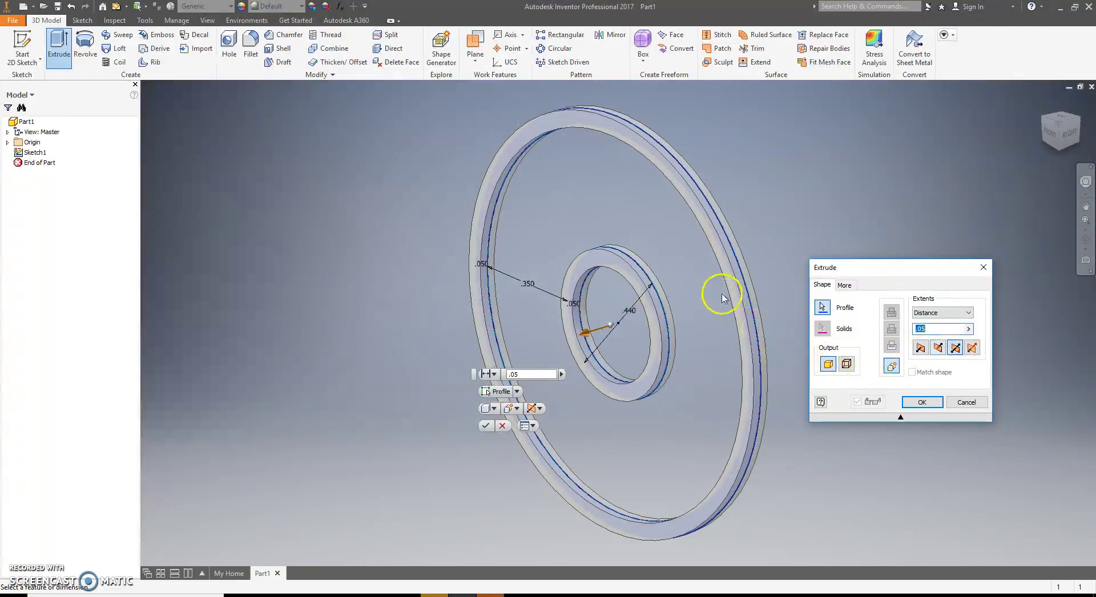
# Look up the wheel depth in the isometric drawing and set the extrusion distance to .57 in, keeping the symmetric direction.
pyautogui.hotkey('alt', 'Tab')
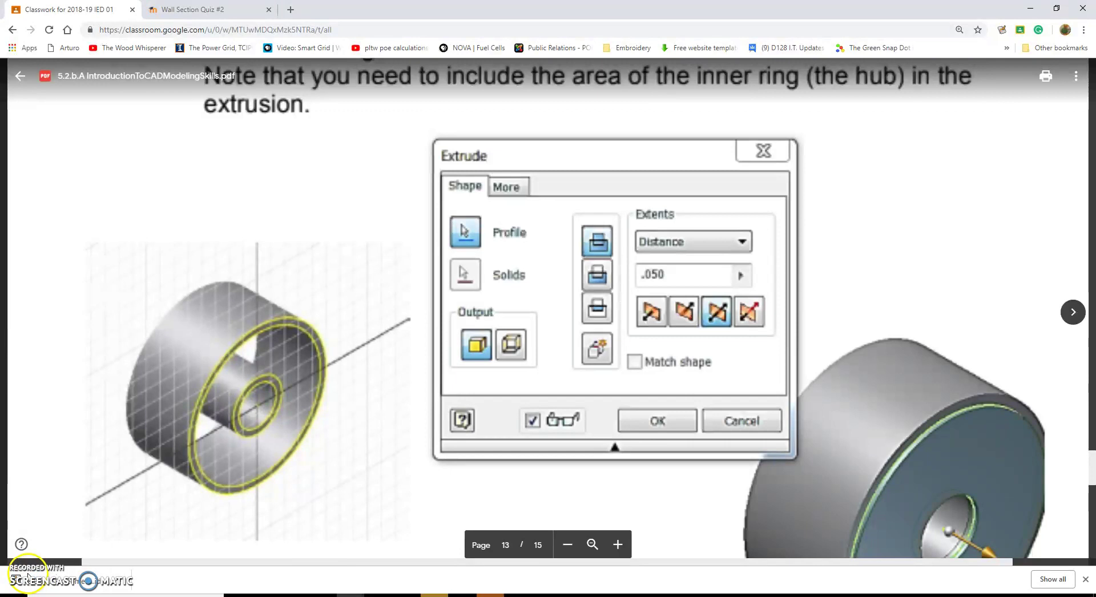
pyautogui.scroll(9, 542, 347)
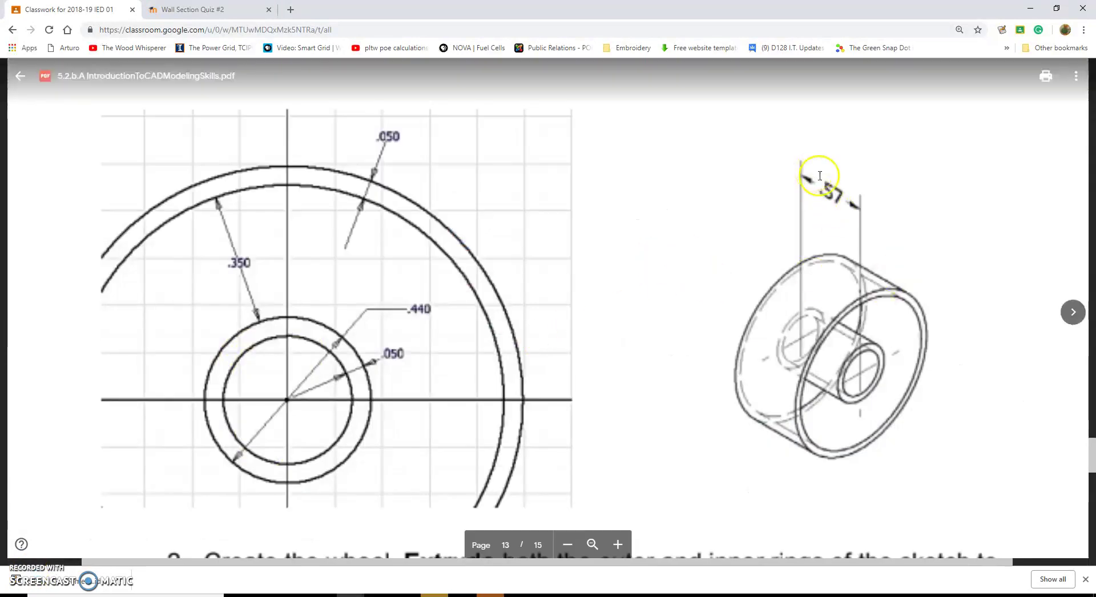
pyautogui.hotkey('alt', 'Tab')
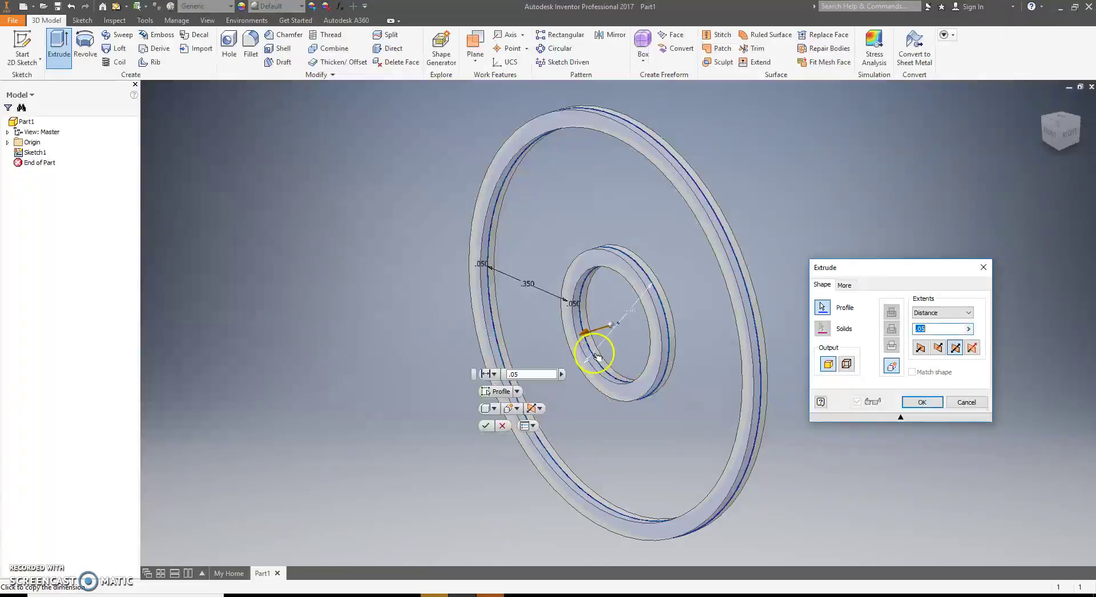
pyautogui.write('.')
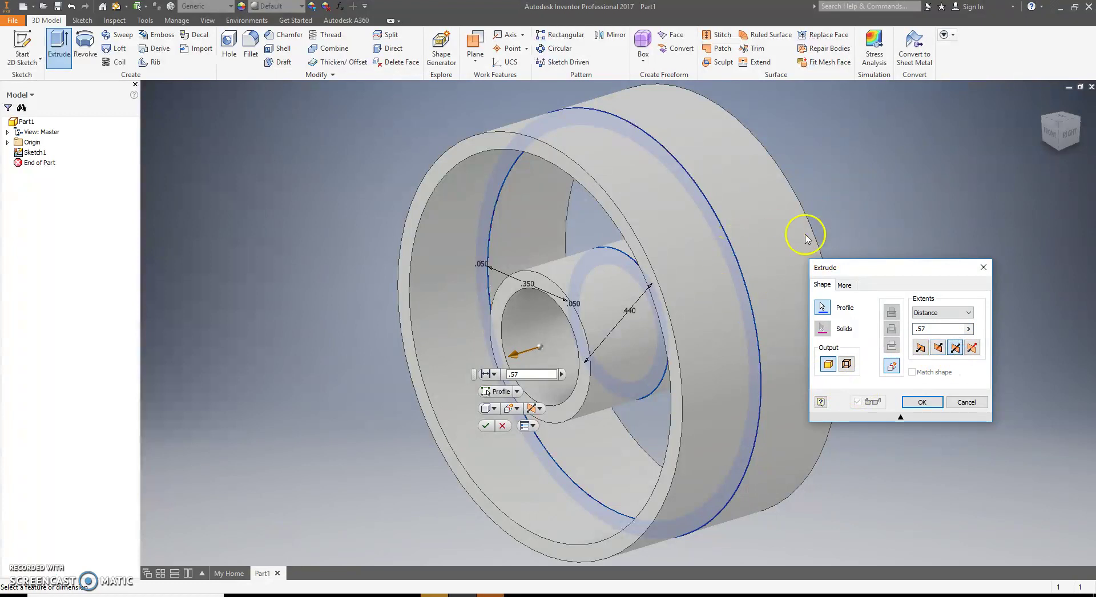
pyautogui.click(919, 348)
pyautogui.click(938, 348)
pyautogui.click(955, 347)
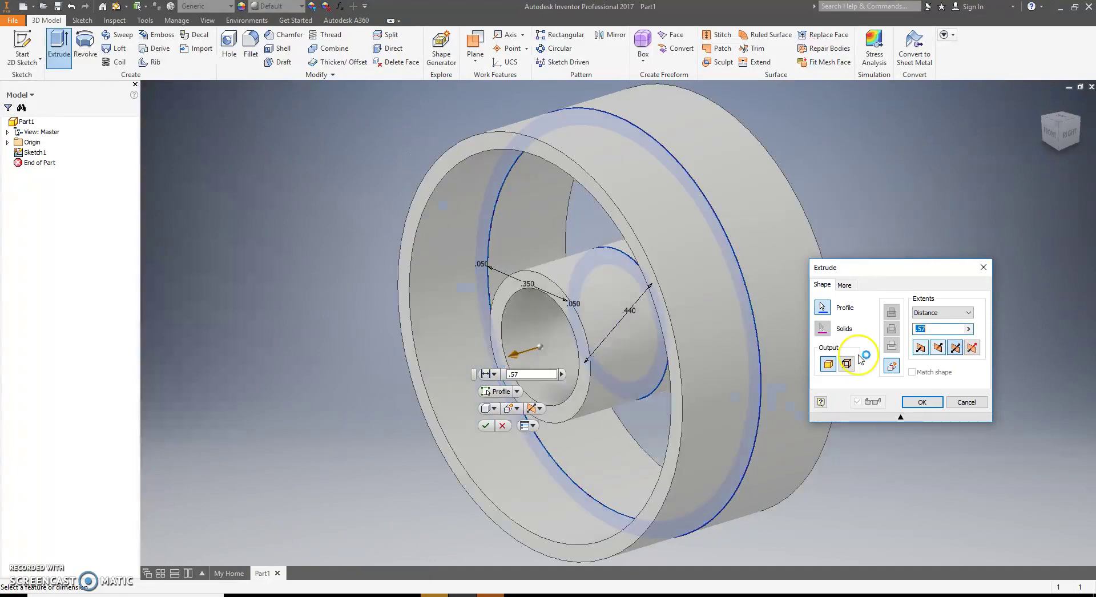
# Recheck the extrusion settings and wheel depth in the instructions, and complete the symmetric extrusion of both rings.
pyautogui.hotkey('alt', 'Tab')
pyautogui.keyDown('ctrl'); pyautogui.scroll(5, 587, 377); pyautogui.keyUp('ctrl')
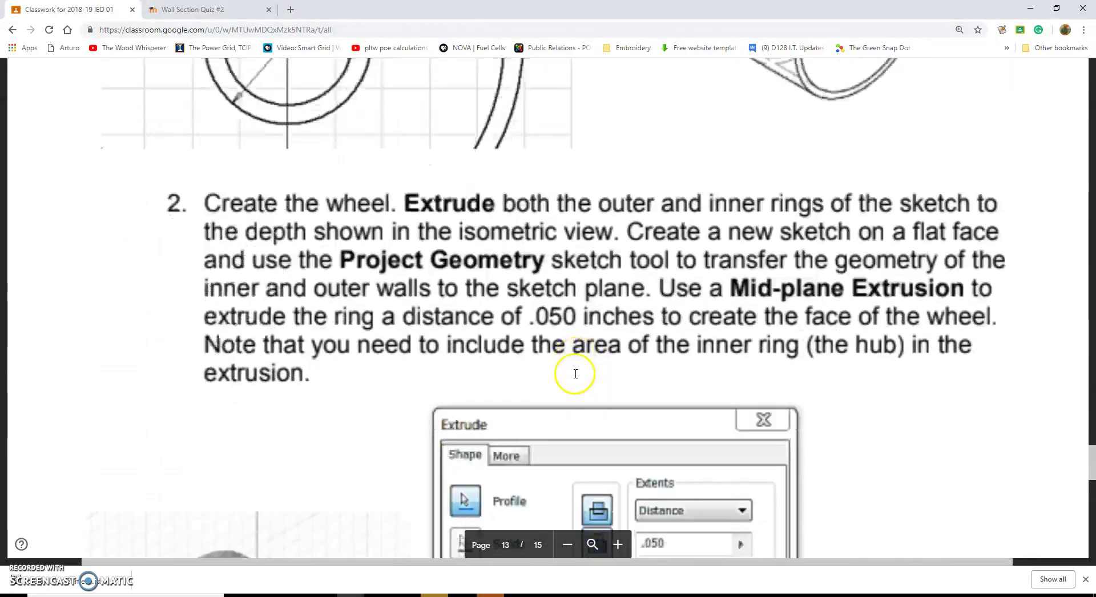
pyautogui.scroll(-3, 576, 374)
pyautogui.scroll(3, 716, 434)
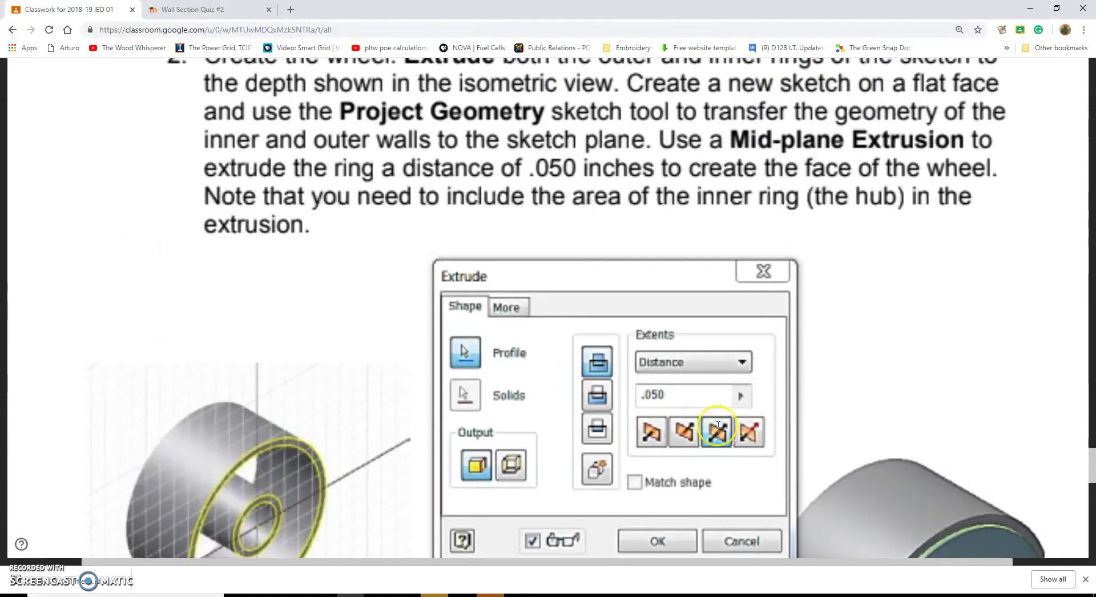
pyautogui.scroll(-2, 728, 368)
pyautogui.scroll(10, 728, 368)
pyautogui.scroll(-8, 730, 367)
pyautogui.scroll(-3, 729, 365)
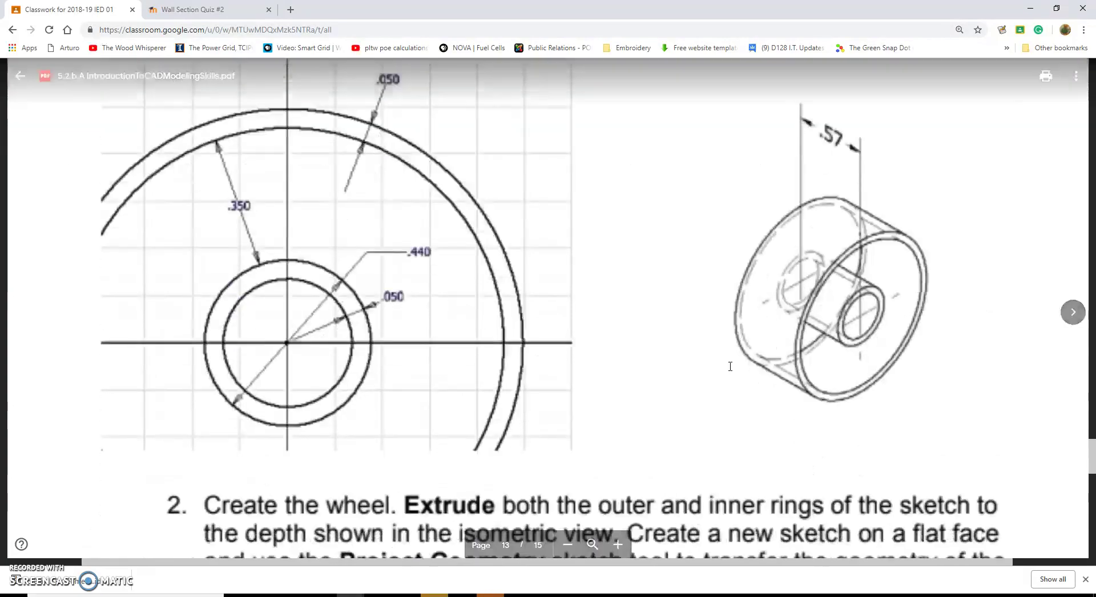
pyautogui.hotkey('alt', 'Tab')
pyautogui.click(924, 403)
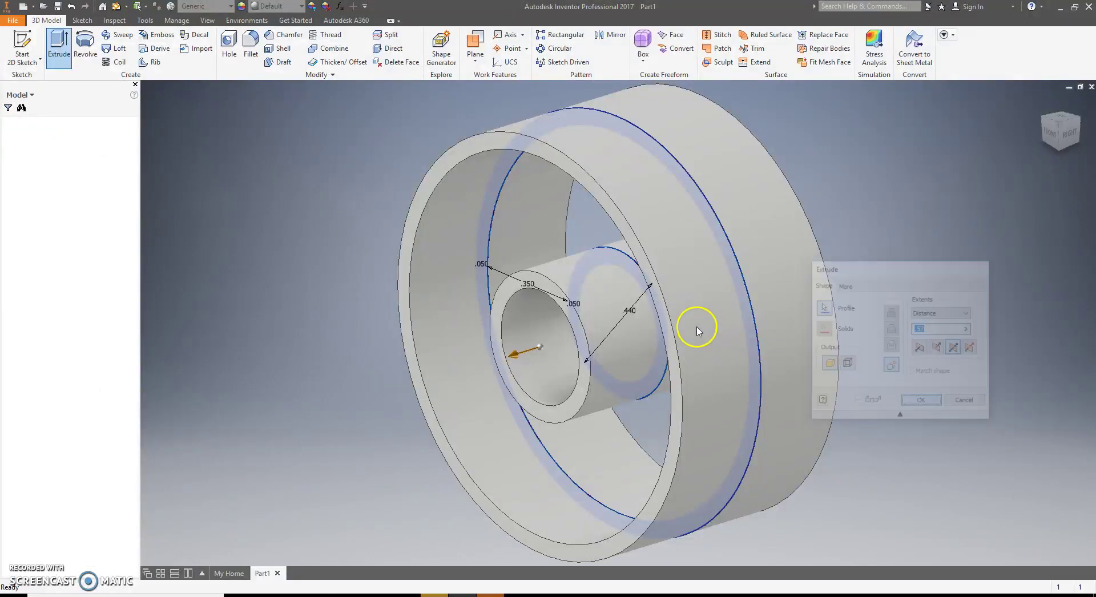
# Review the wheel-face illustrations in the instructions and start a new 2D sketch on the outer ring's flat front face.
pyautogui.hotkey('alt', 'Tab')
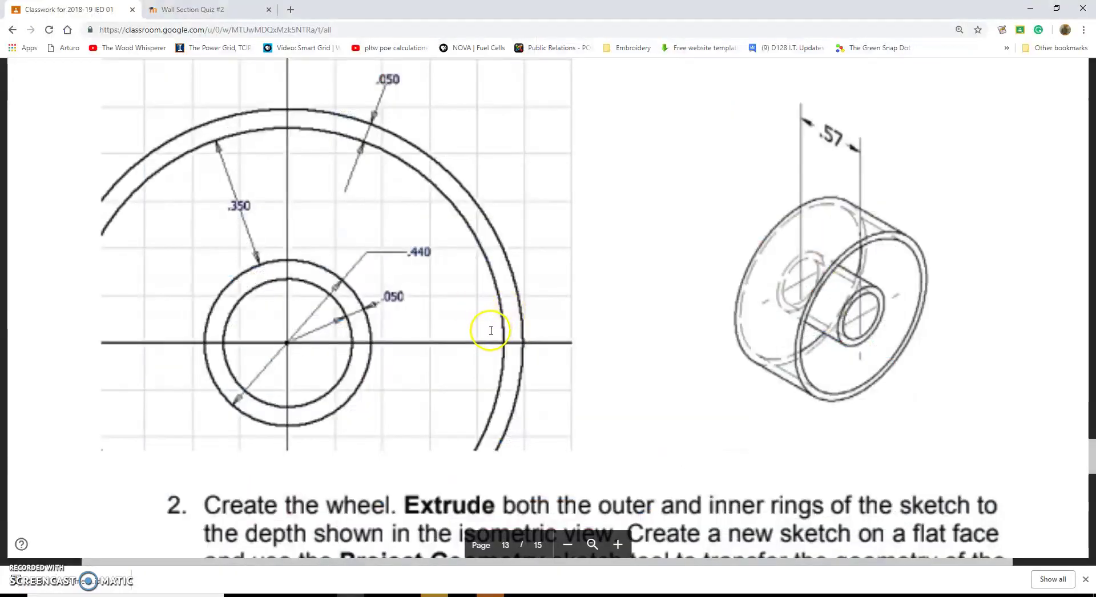
pyautogui.scroll(-7, 480, 320)
pyautogui.scroll(-5, 480, 331)
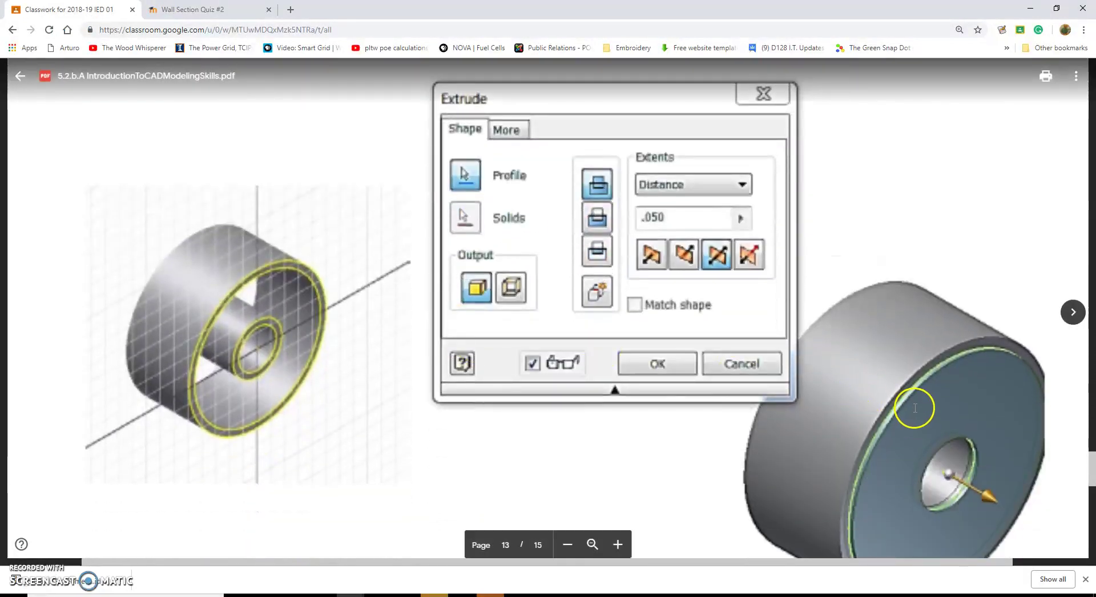
pyautogui.hotkey('alt', 'Tab')
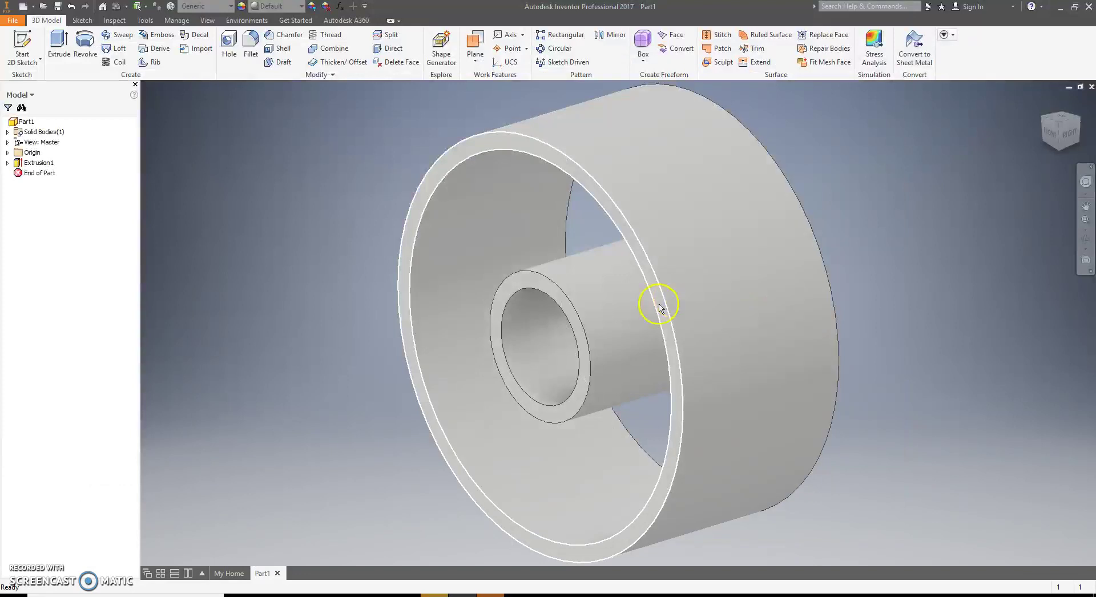
pyautogui.click(21, 50)
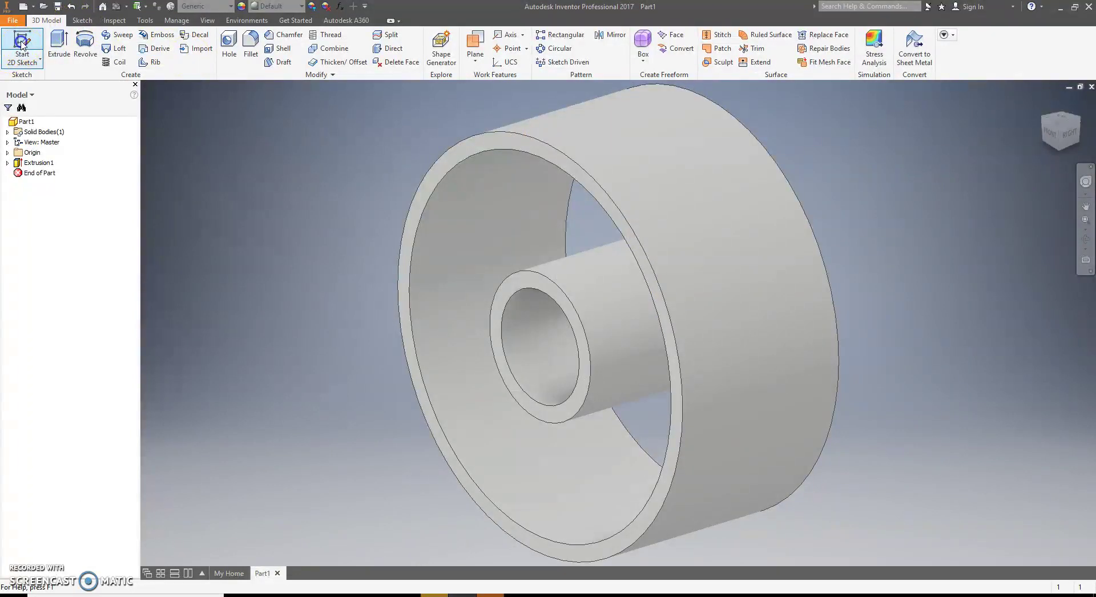
pyautogui.click(516, 146)
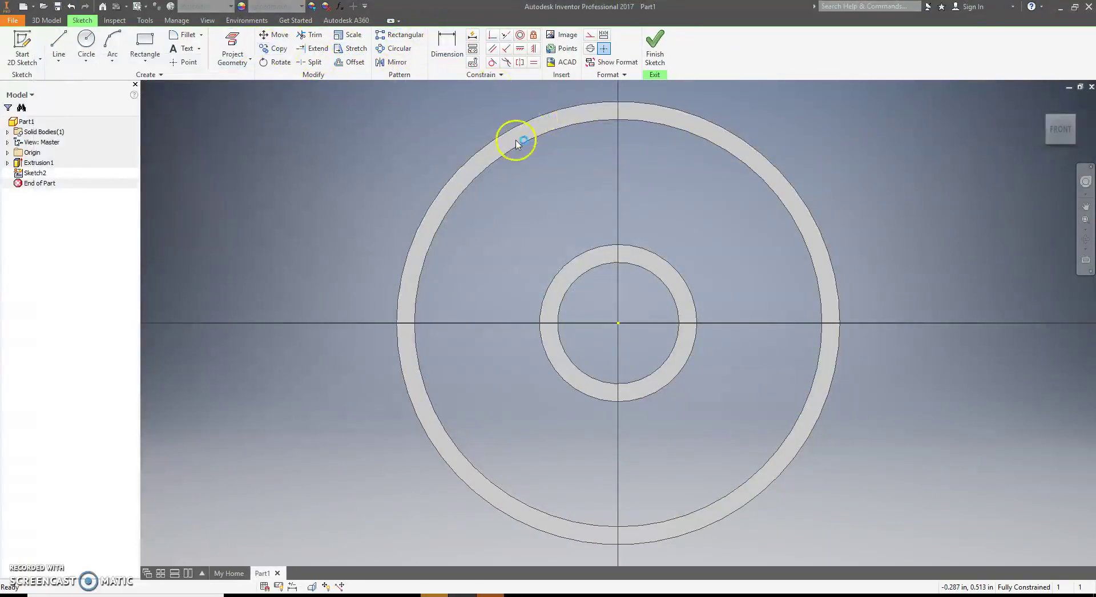
# Project the outer ring's inner edge and the hub's inner edge into the sketch, checking the wheel-face illustrations in the instructions.
pyautogui.click(232, 48)
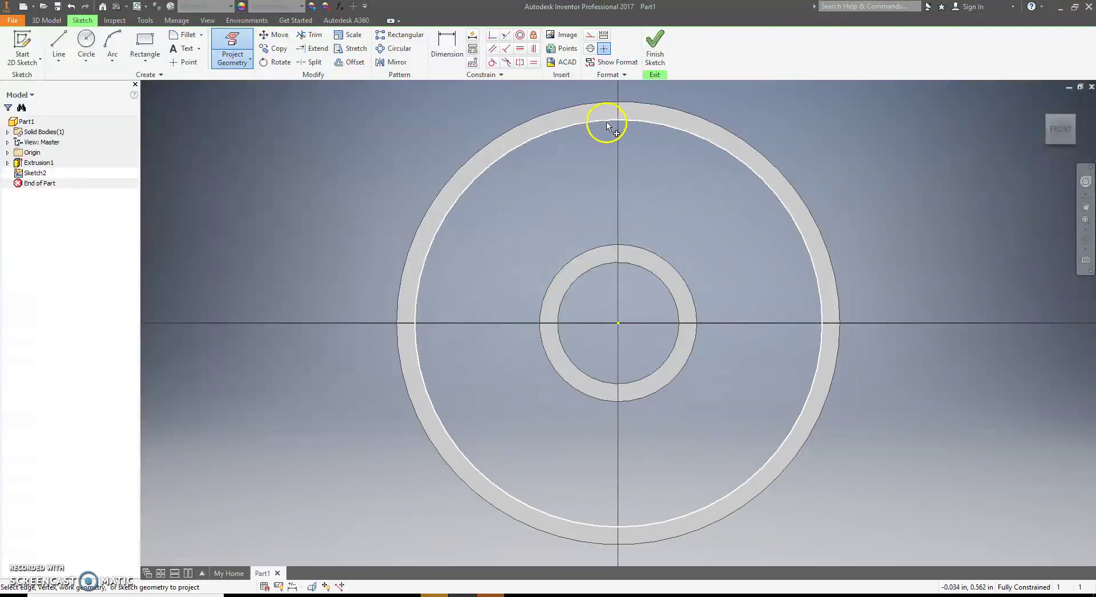
pyautogui.click(608, 121)
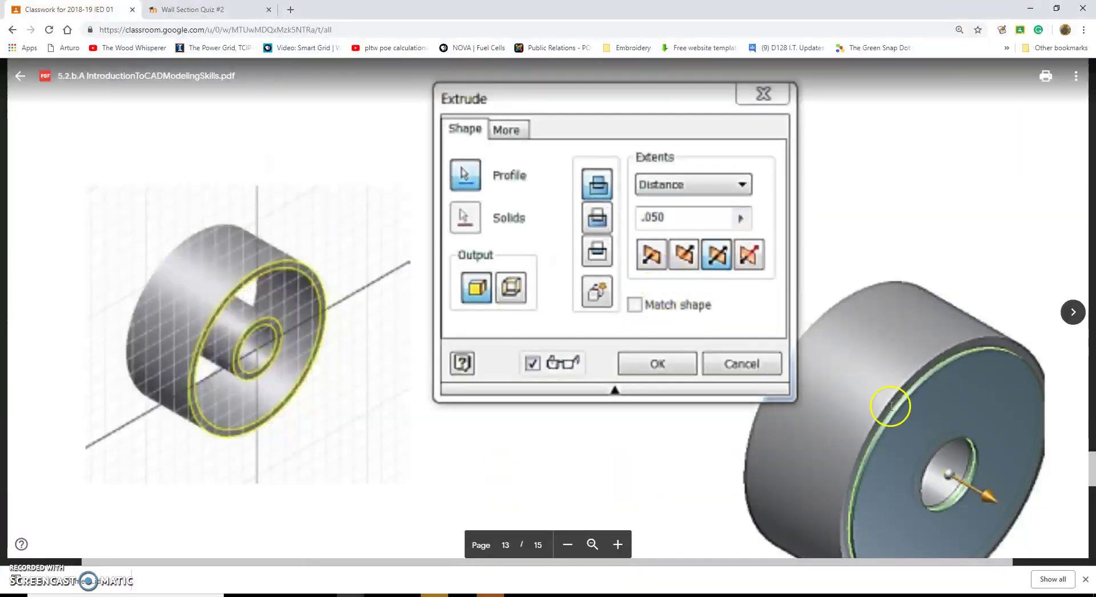
pyautogui.hotkey('alt', 'Tab')
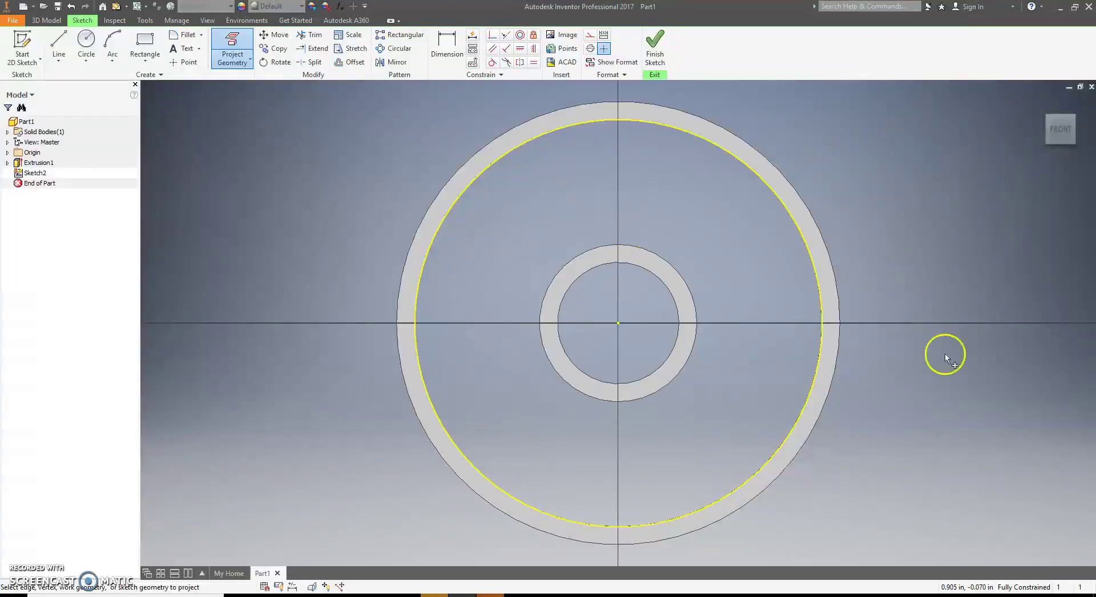
pyautogui.hotkey('alt', 'Tab')
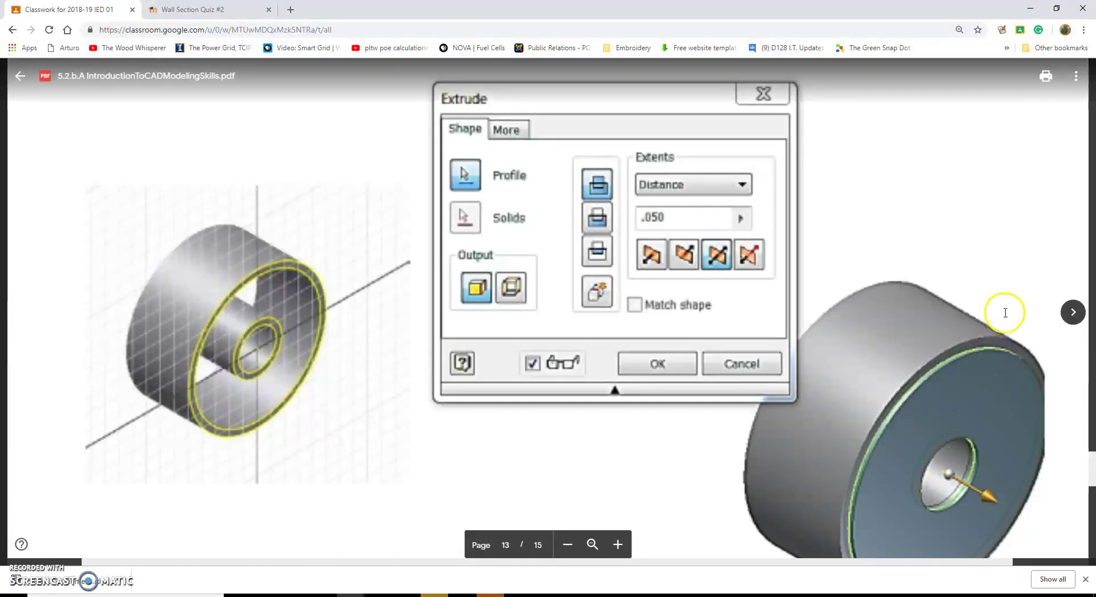
pyautogui.scroll(-15, 939, 403)
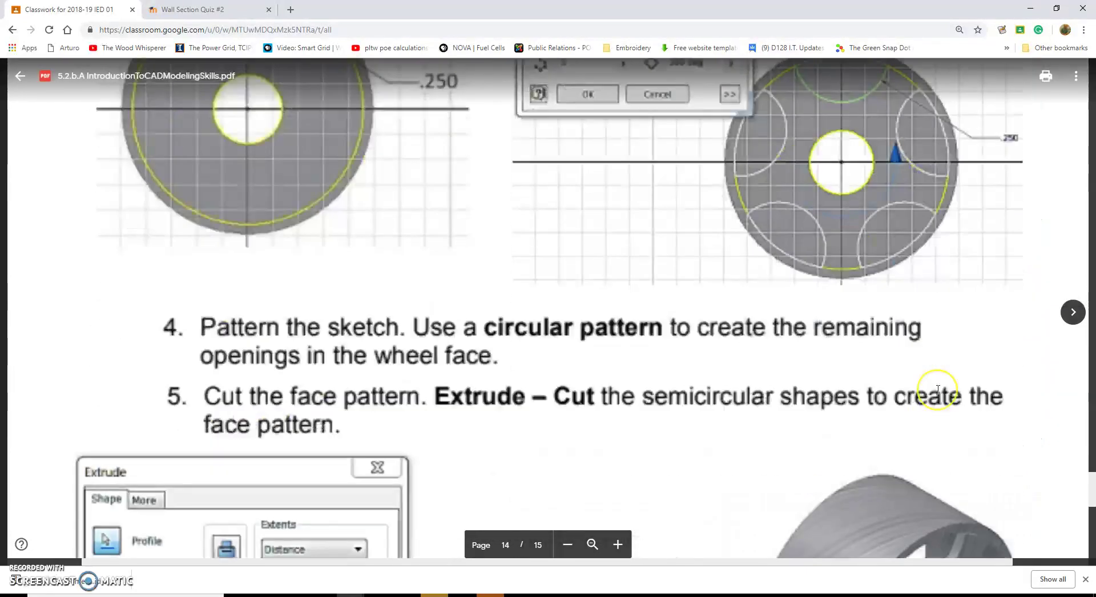
pyautogui.scroll(8, 938, 390)
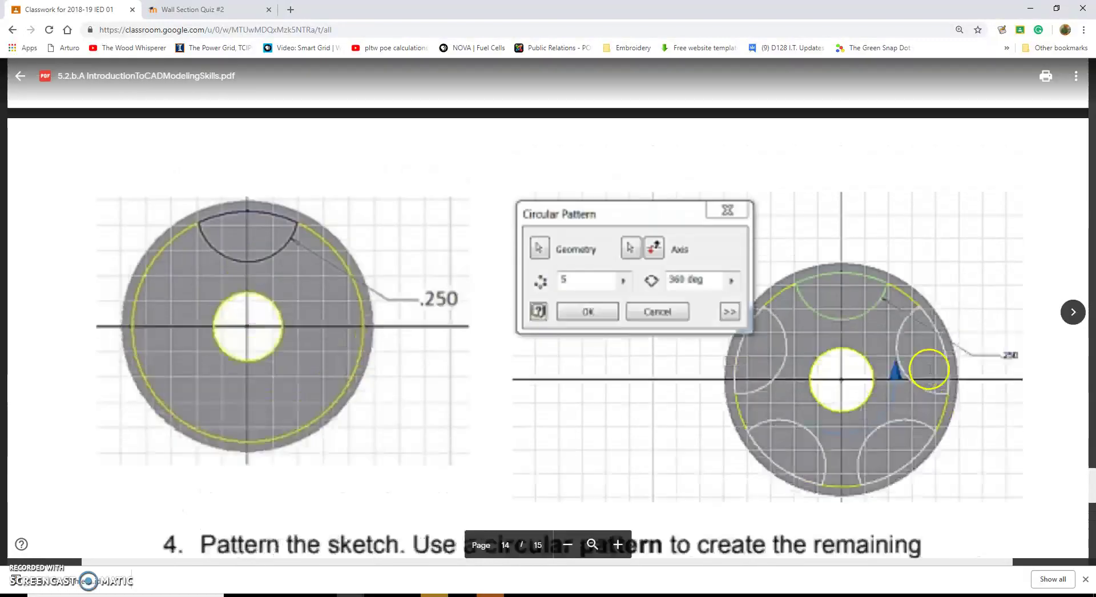
pyautogui.scroll(5, 936, 354)
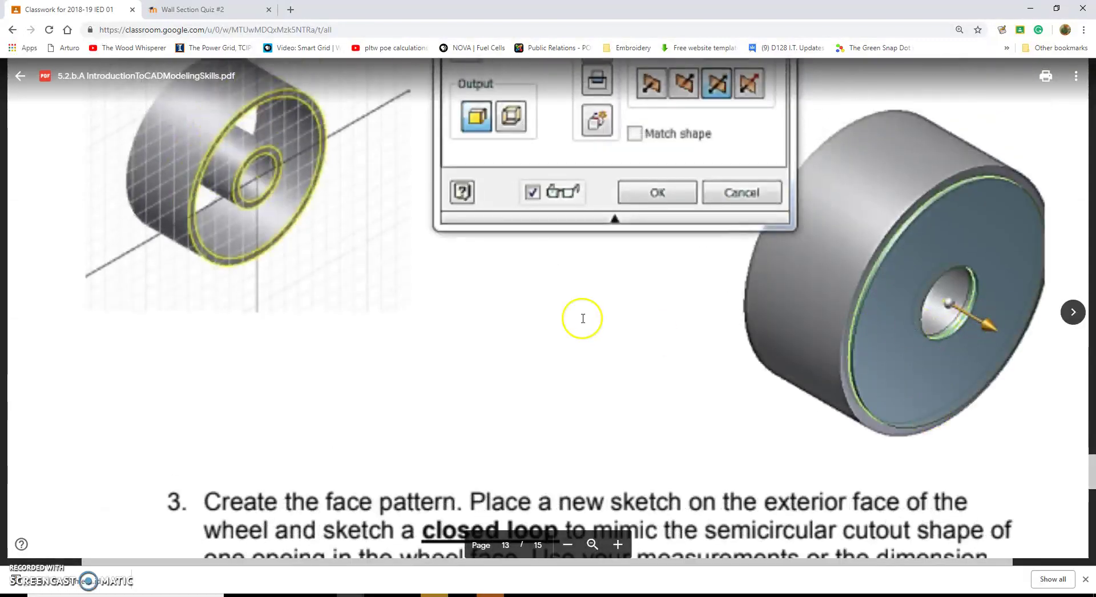
pyautogui.hotkey('alt', 'Tab')
pyautogui.click(606, 268)
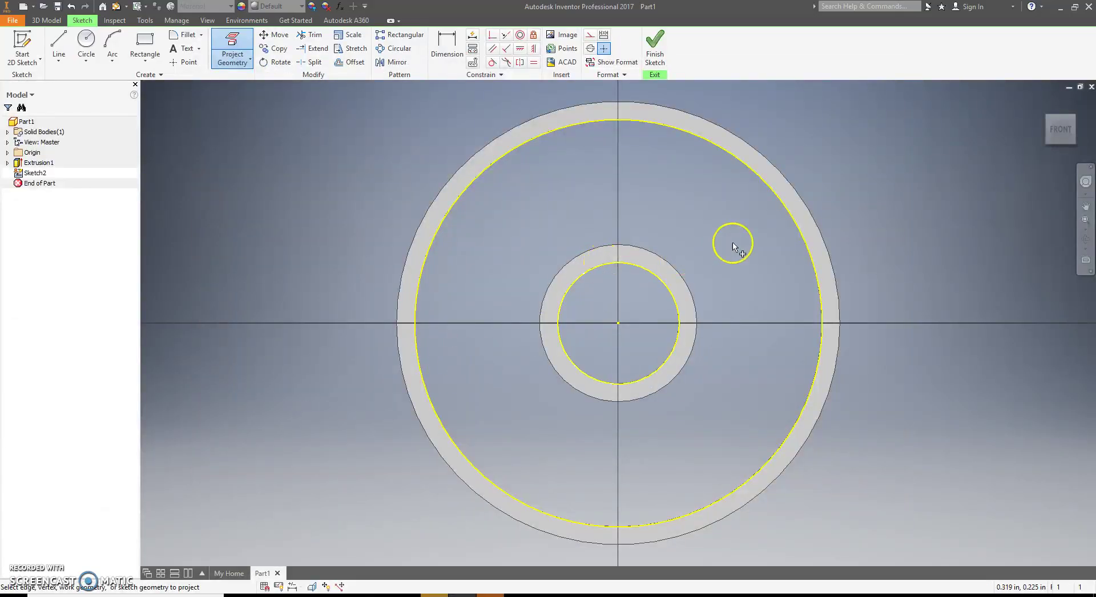
# Finish the sketch and extrude the area between the two projected circles .05 in outward, joined to the wheel.
pyautogui.click(654, 48)
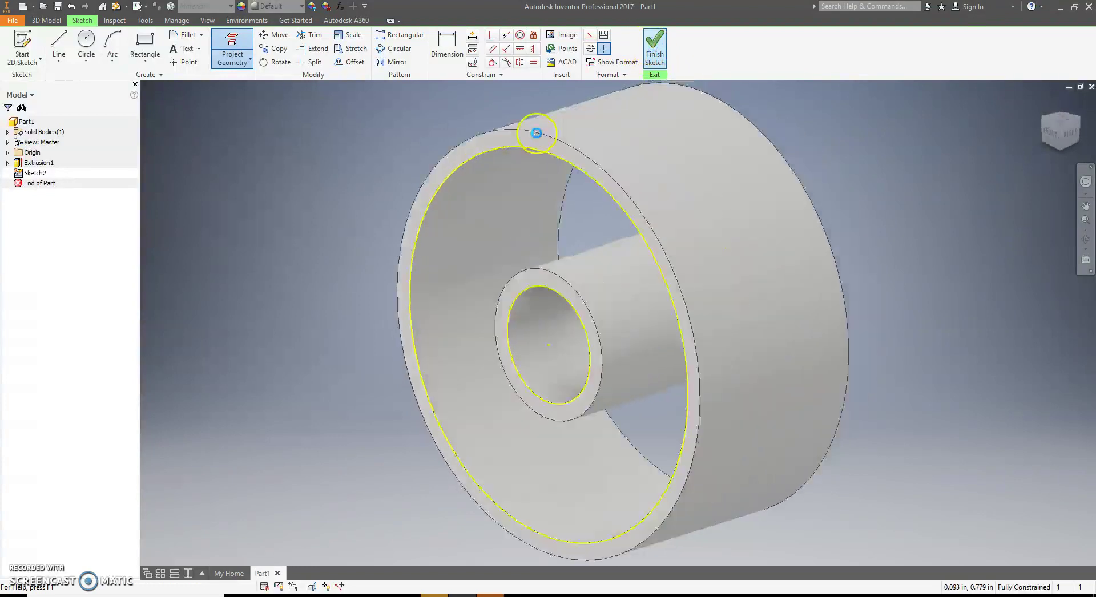
pyautogui.press('e')
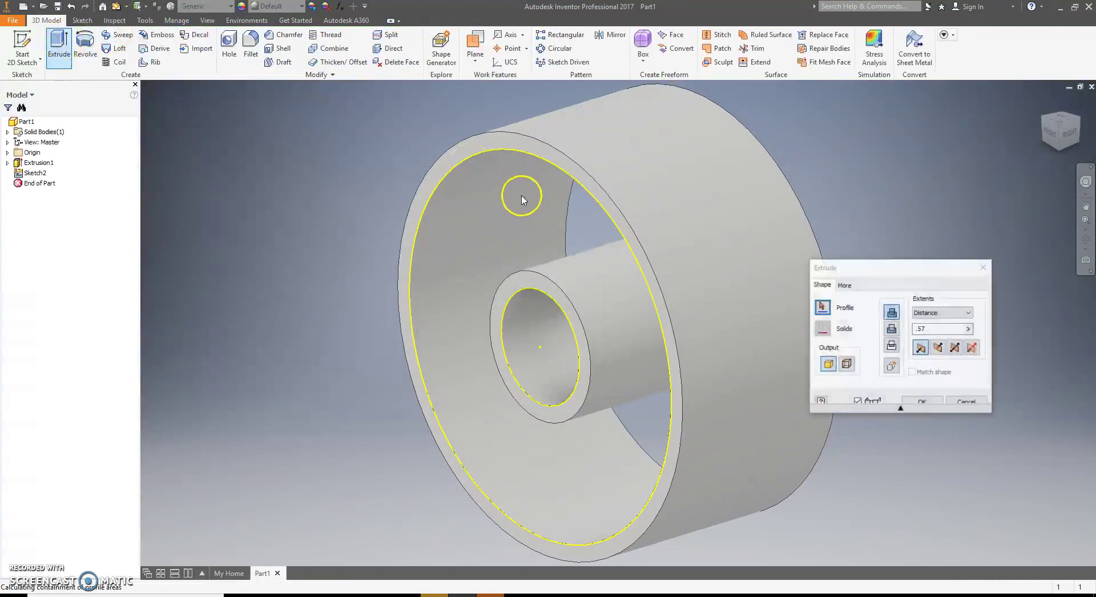
pyautogui.click(500, 143)
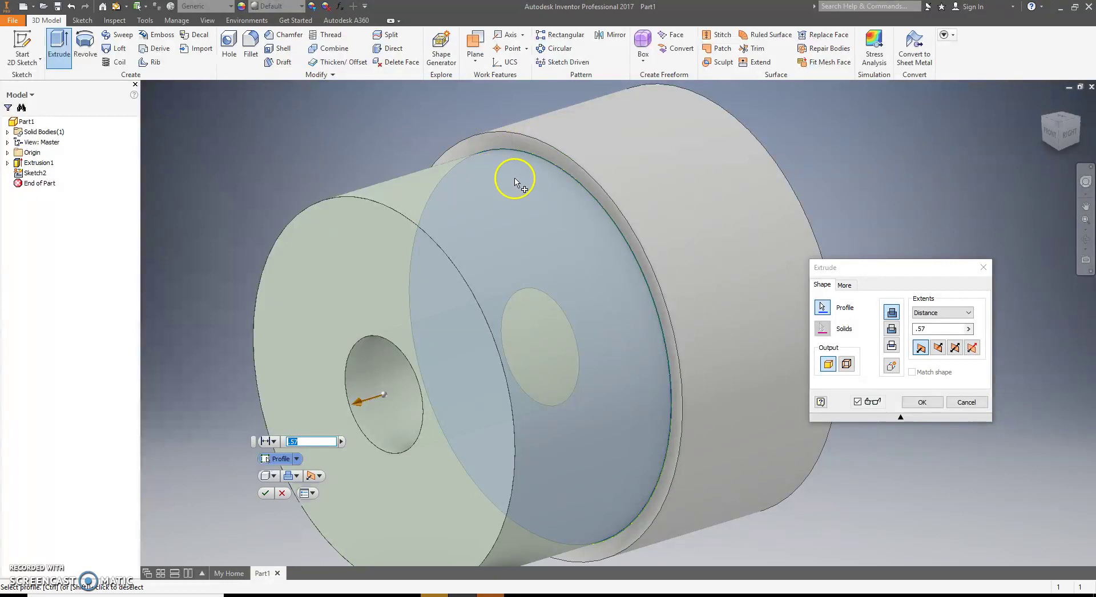
pyautogui.click(933, 329)
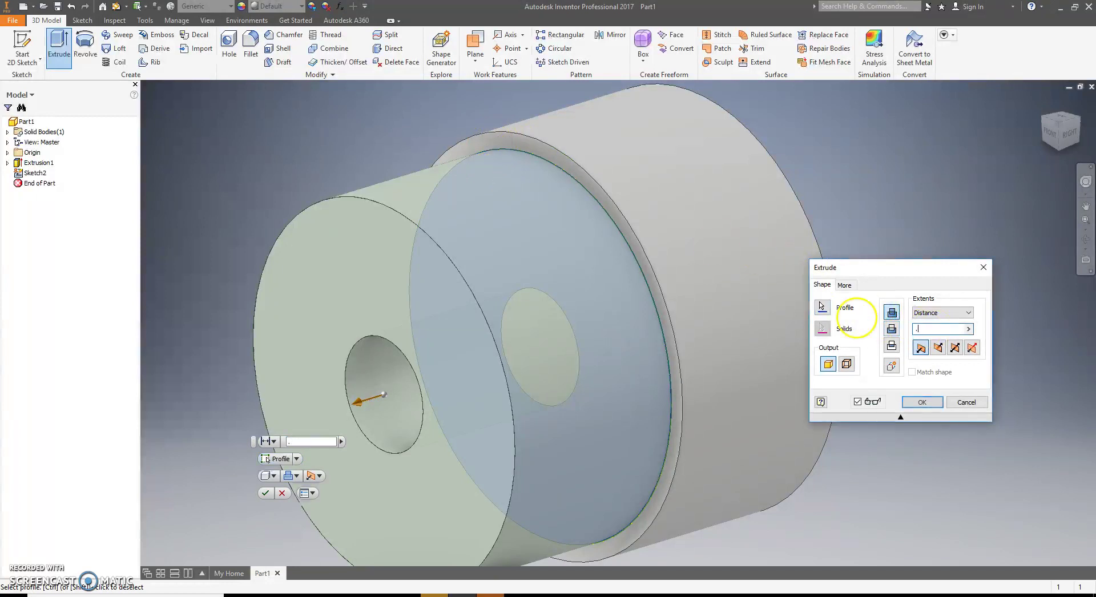
pyautogui.press('Tab')
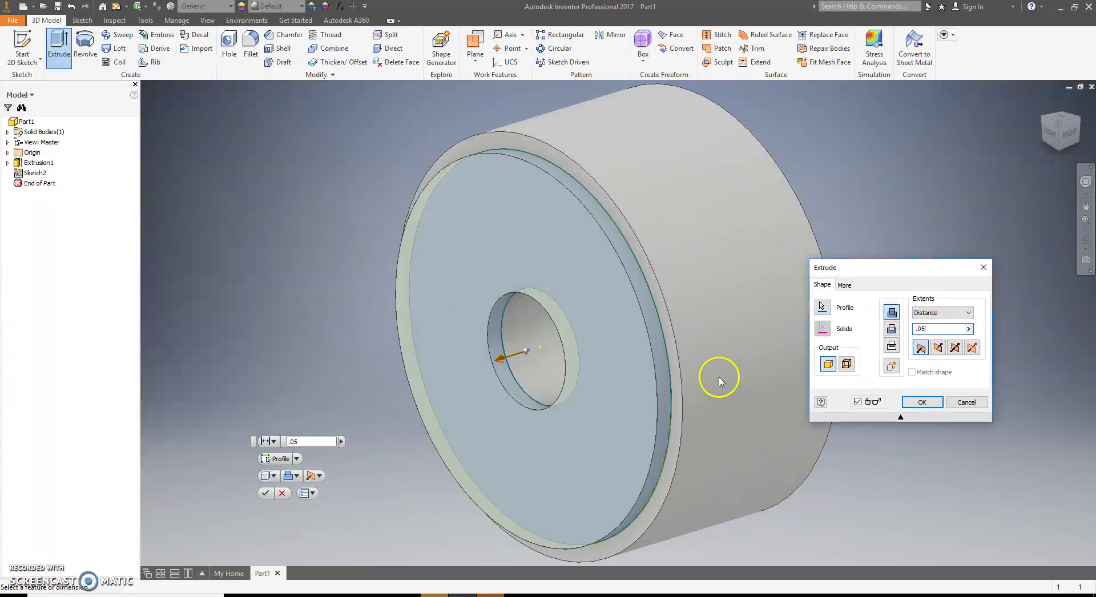
pyautogui.click(921, 402)
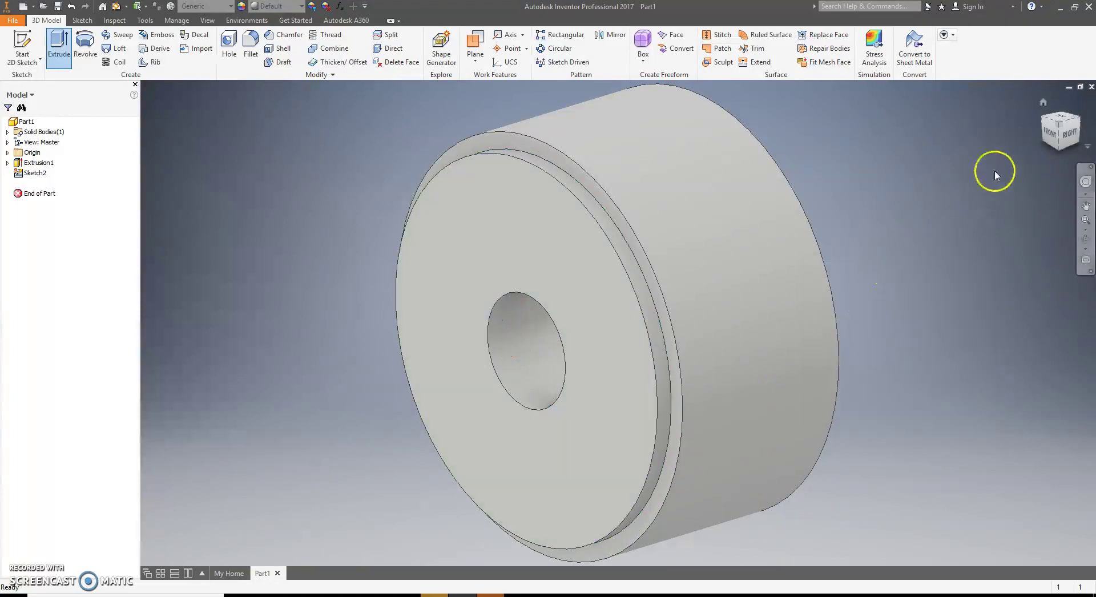
# Turn the wheel toward its front face and examine the semicircular cutout and circular pattern drawings in the instructions.
pyautogui.click(1060, 130)
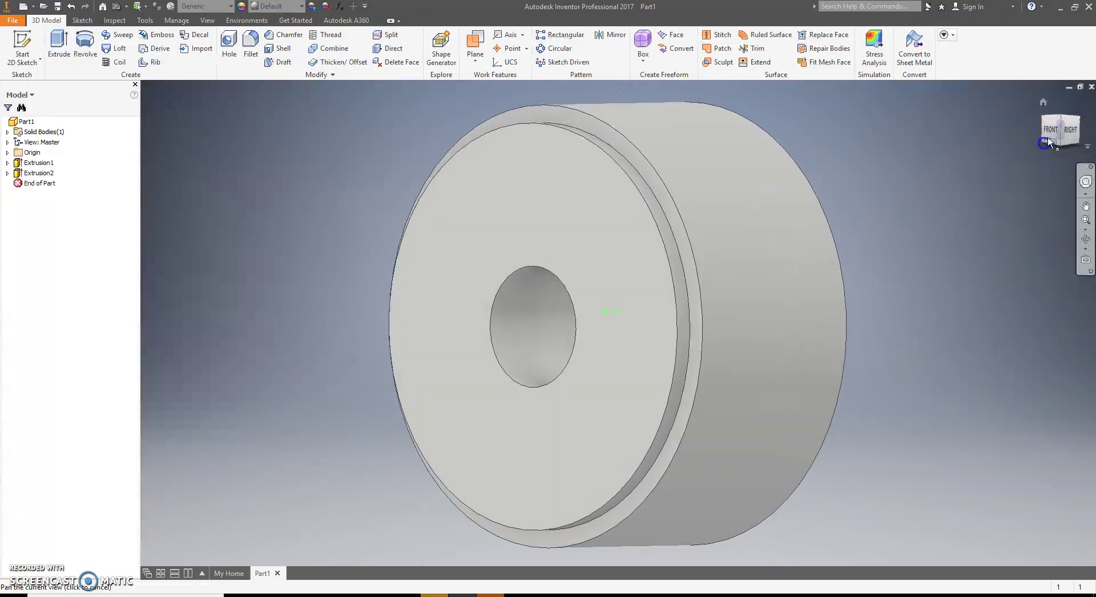
pyautogui.hotkey('alt', 'Tab')
pyautogui.keyDown('ctrl'); pyautogui.scroll(3, 662, 326); pyautogui.keyUp('ctrl')
pyautogui.scroll(-10, 668, 328)
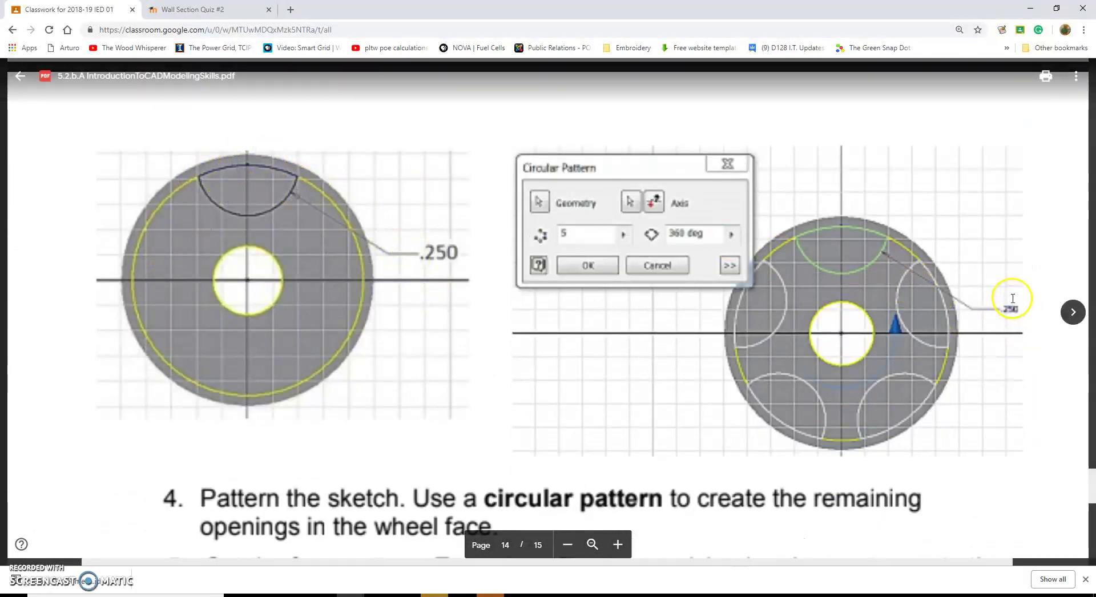
# Examine the circular pattern drawing in the instructions up close and start a new 2D sketch on the wheel's raised front face in Inventor.
pyautogui.click(619, 548)
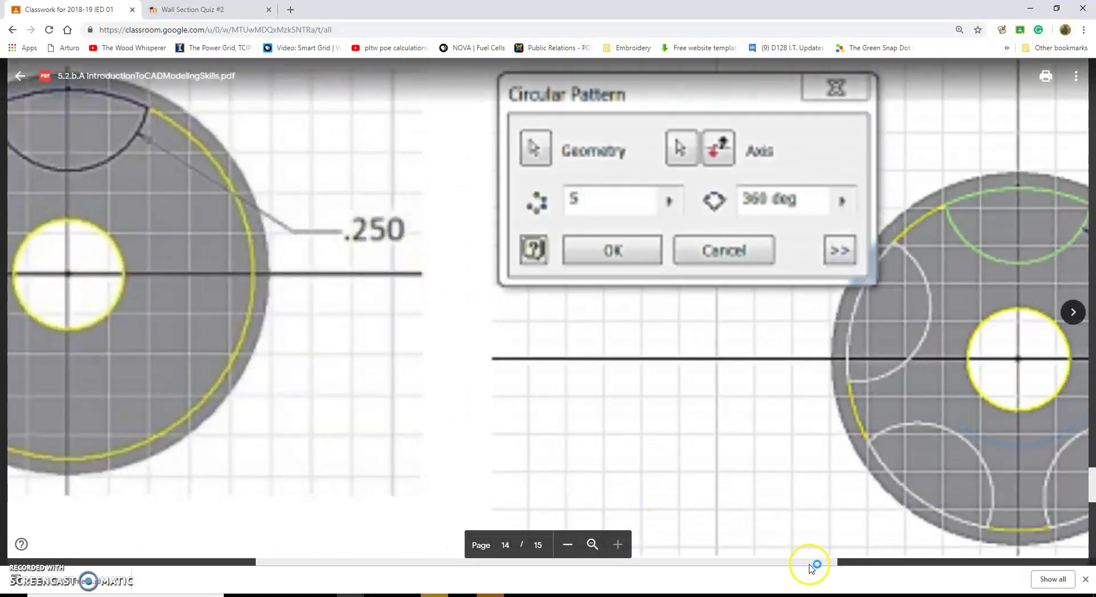
pyautogui.moveTo(808, 569); pyautogui.dragTo(953, 569)
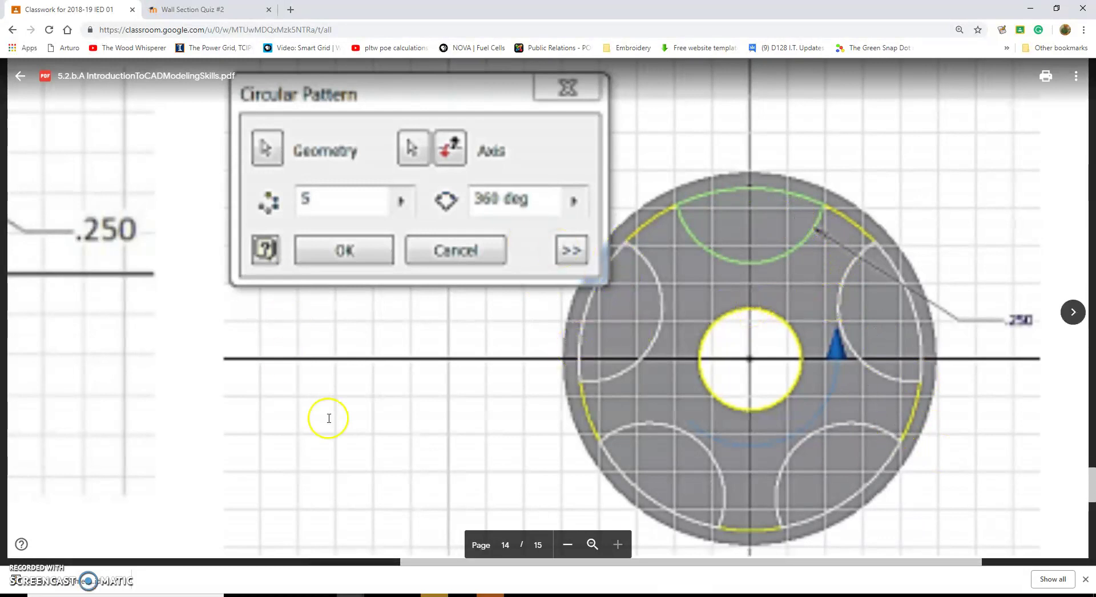
pyautogui.click(567, 545)
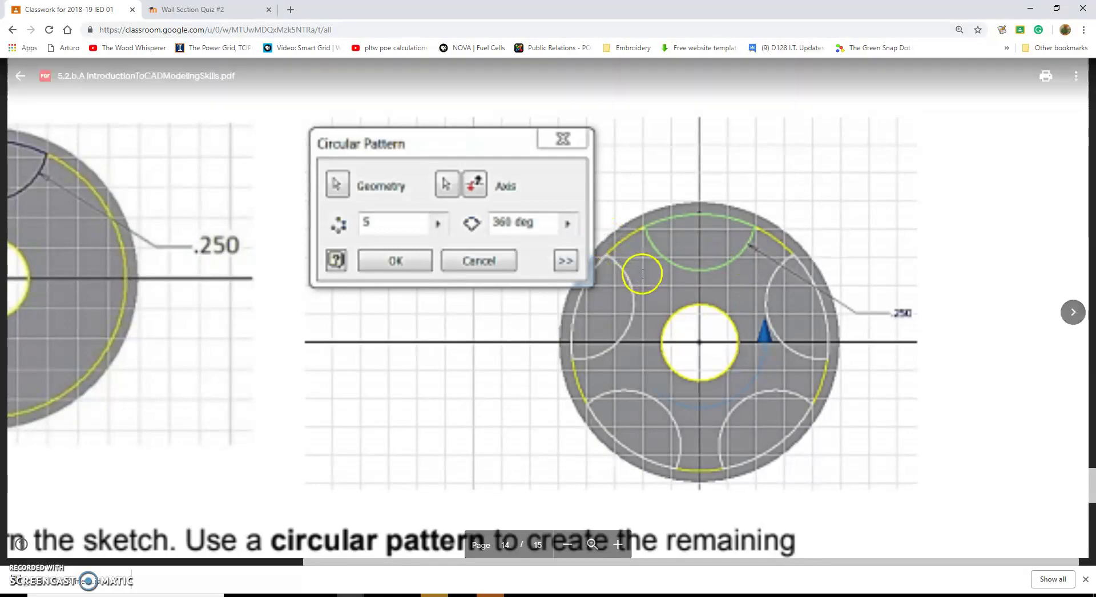
pyautogui.hotkey('alt', 'Tab')
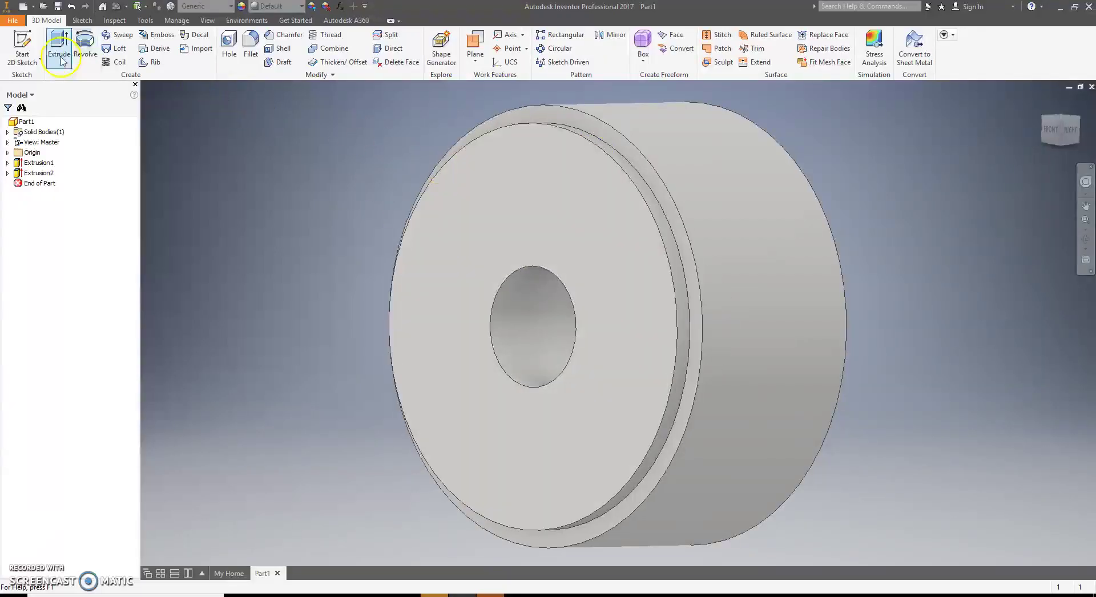
pyautogui.click(27, 43)
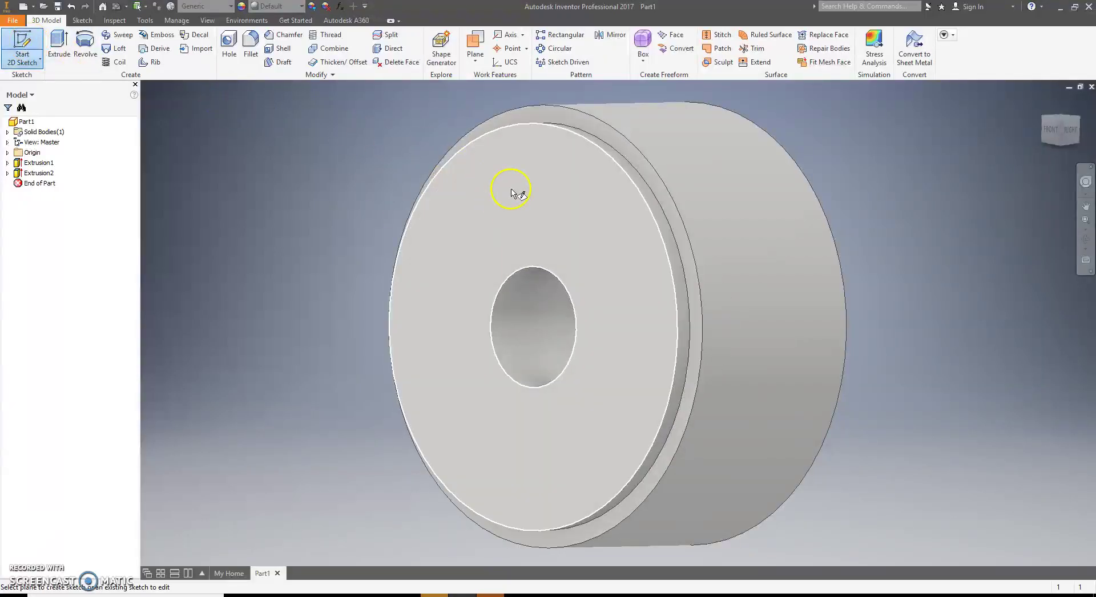
pyautogui.click(509, 187)
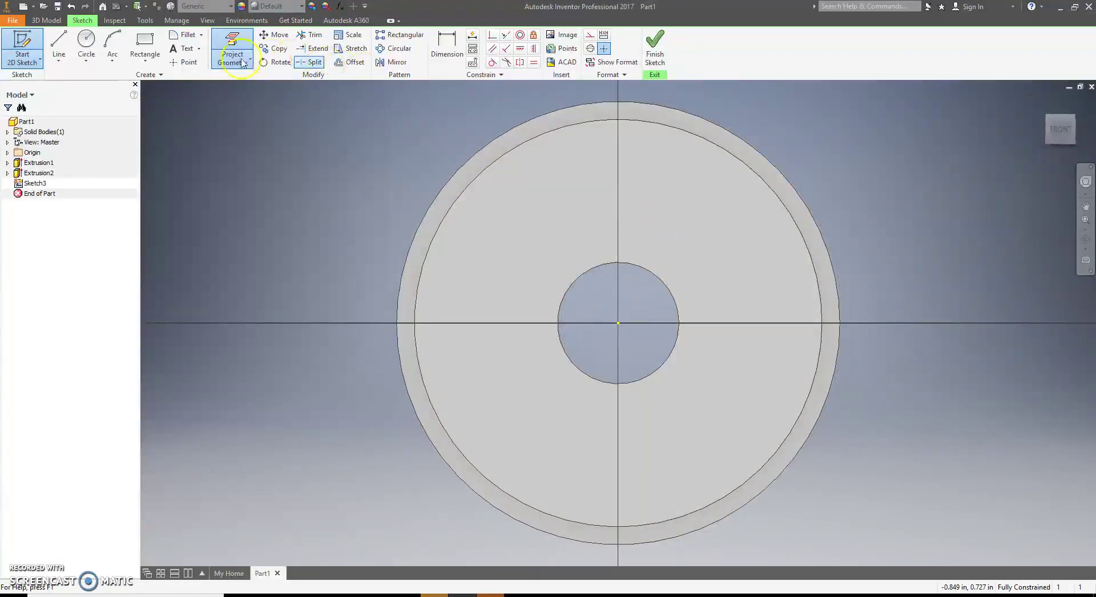
# Draw a .25 in diameter circle centred on the uppermost point of the wheel face's outer edge.
pyautogui.click(86, 42)
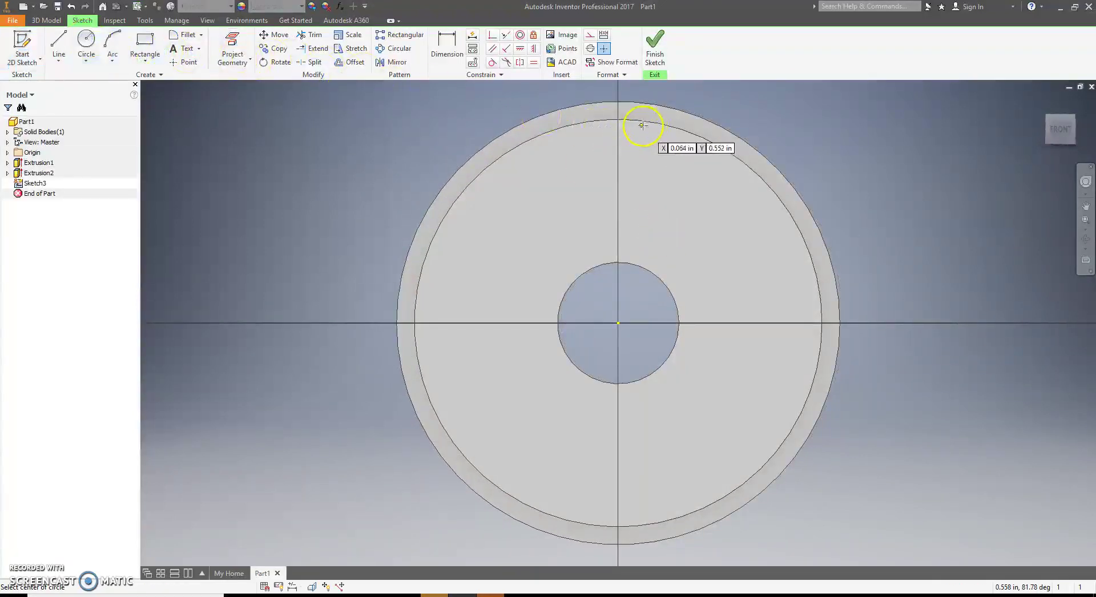
pyautogui.click(619, 121)
pyautogui.write('.25')
pyautogui.press('Return')
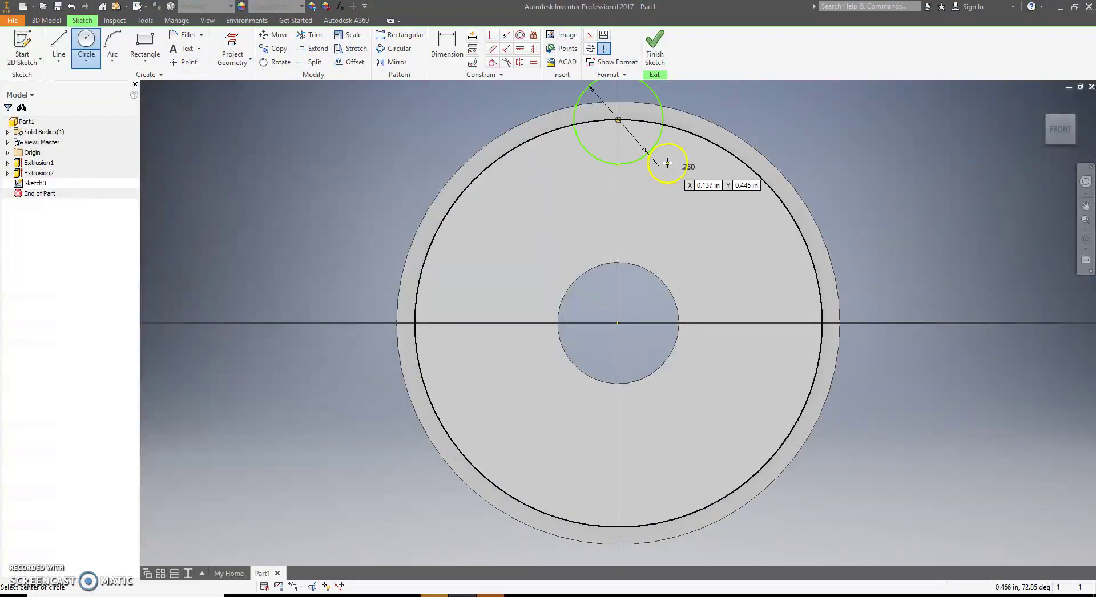
# Set the cutout circle's diameter dimension to .50 in.
pyautogui.press('Escape')
pyautogui.click(447, 49)
pyautogui.click(689, 168)
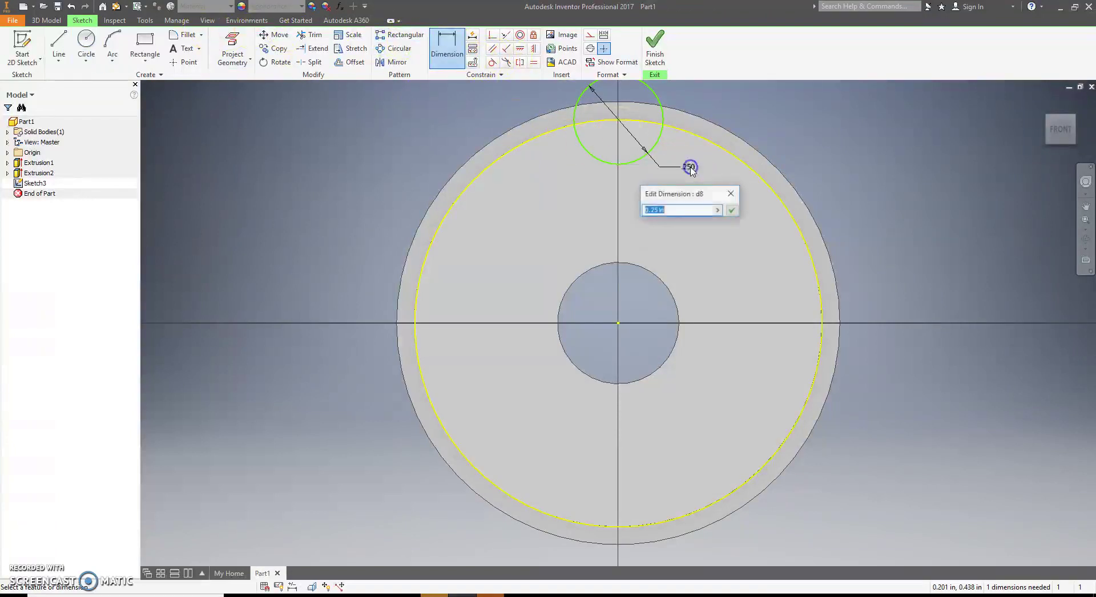
pyautogui.click(624, 206)
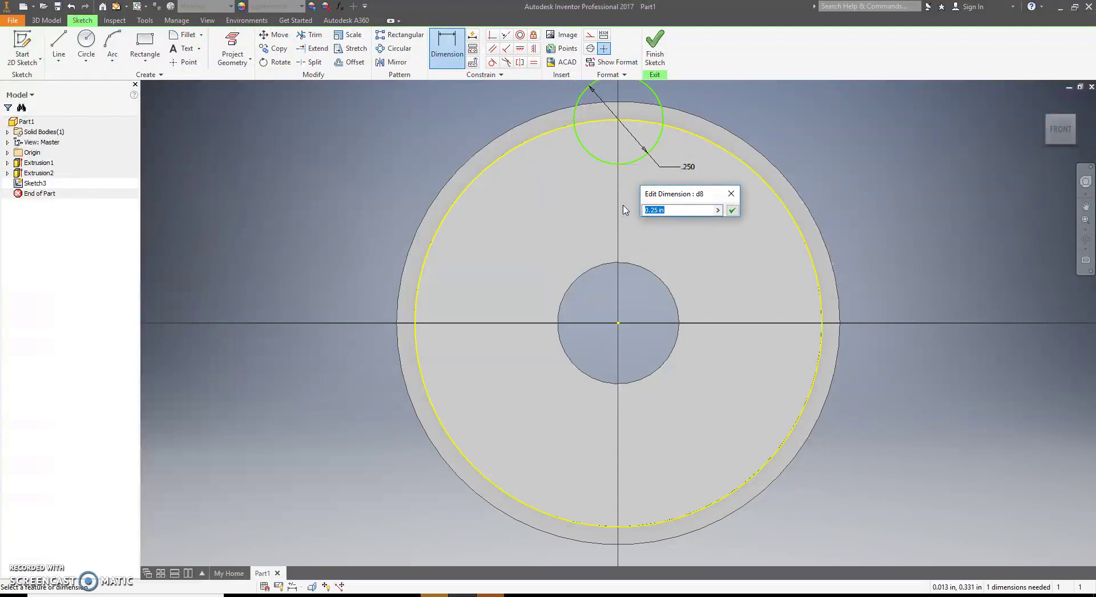
pyautogui.write('.50')
pyautogui.press('Return')
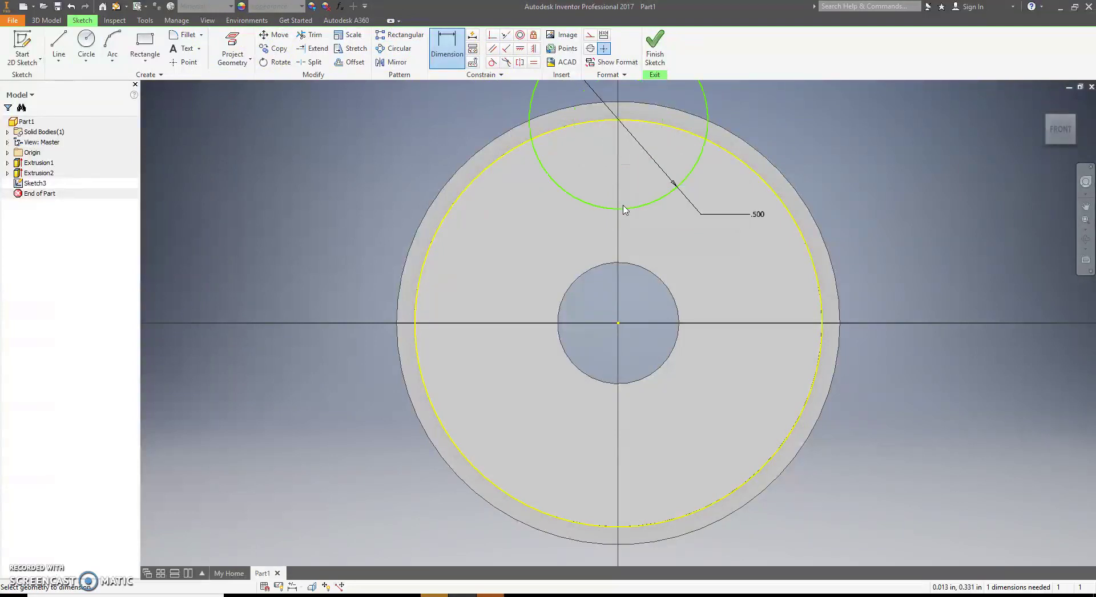
# Project the wheel face's outer edge and trim away the part of the cutout circle outside it, comparing with the circular pattern drawing in the instructions.
pyautogui.hotkey('alt', 'Tab')
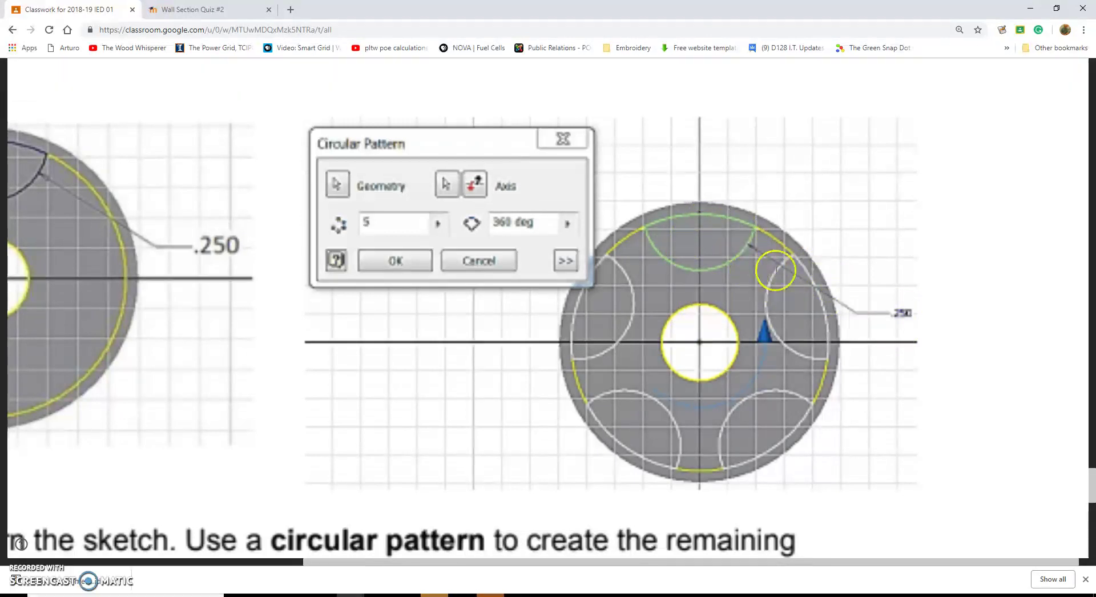
pyautogui.hotkey('alt', 'Tab')
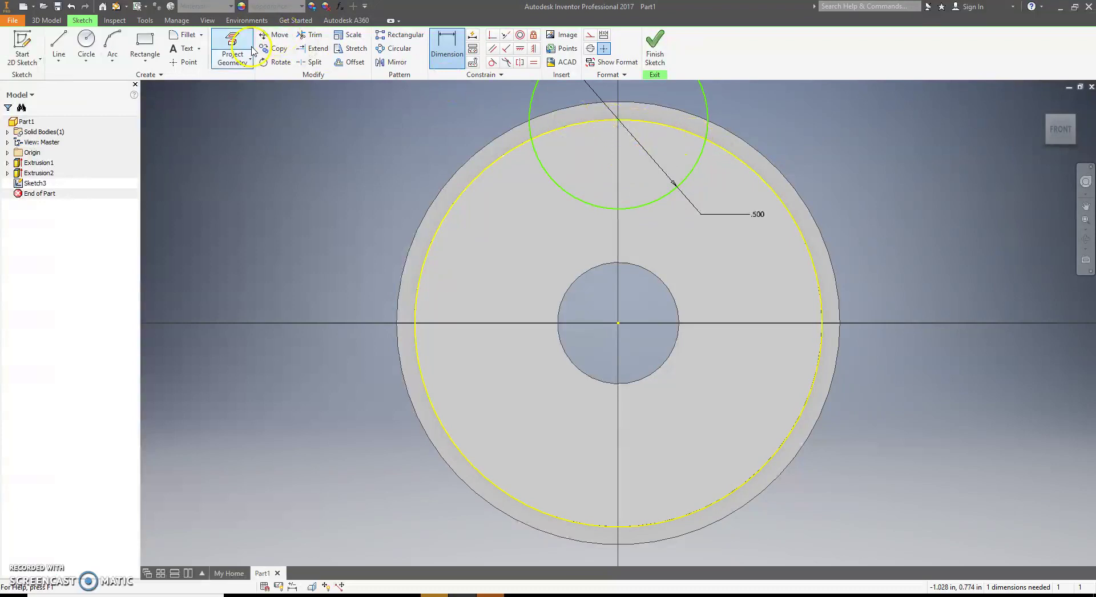
pyautogui.click(232, 47)
pyautogui.click(729, 150)
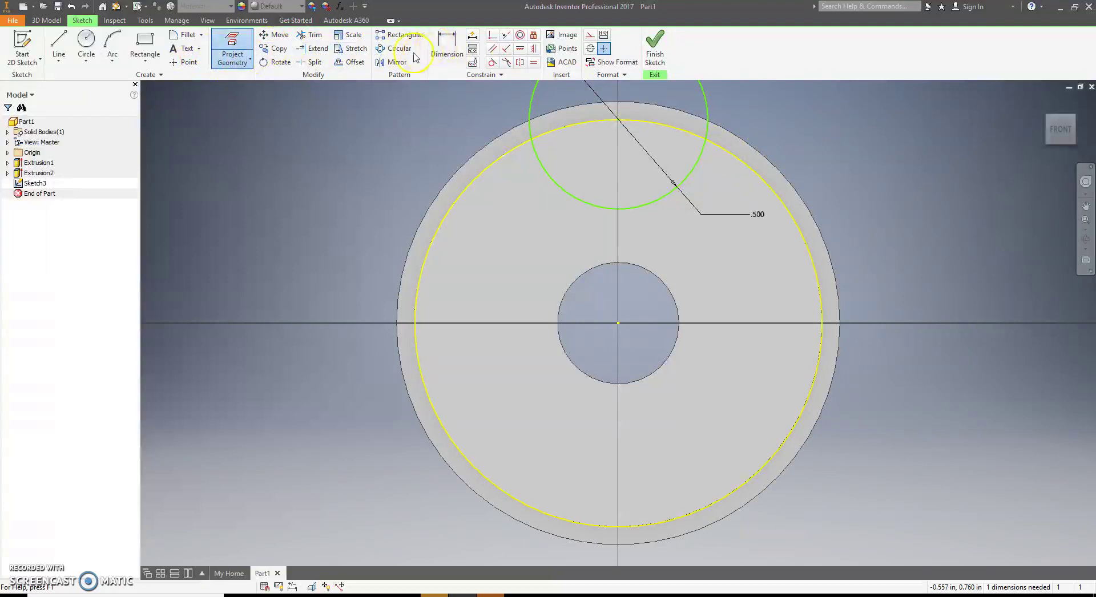
pyautogui.click(314, 38)
pyautogui.click(705, 101)
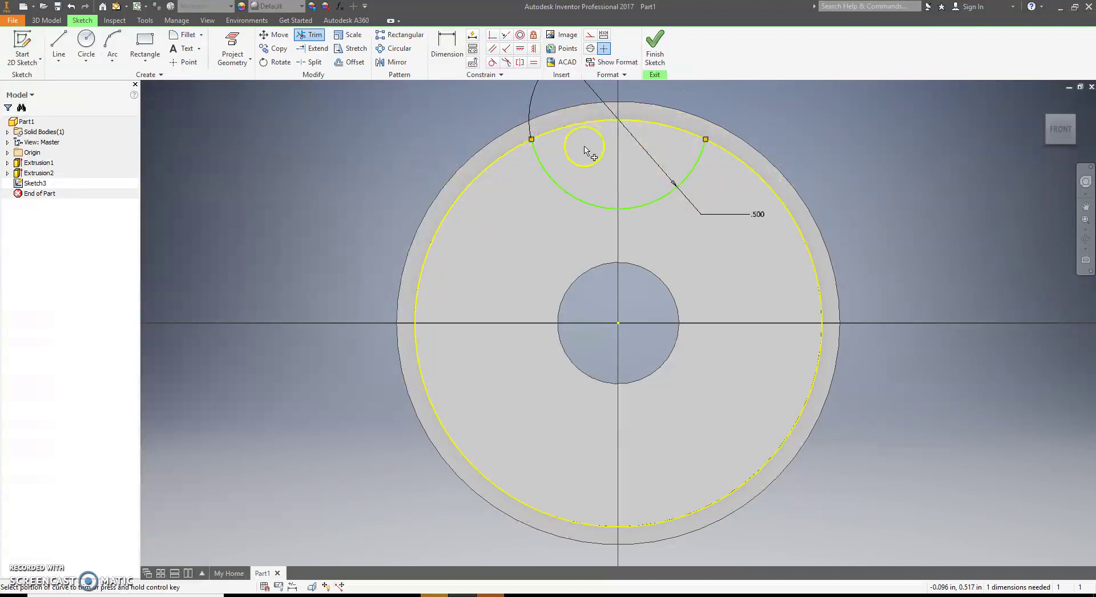
pyautogui.hotkey('alt', 'Tab')
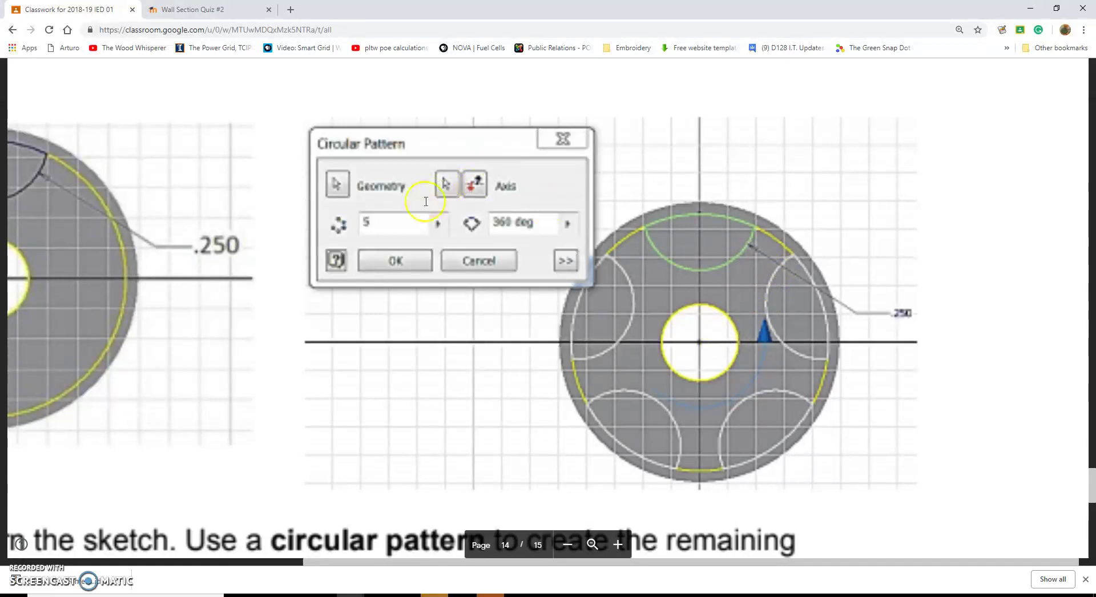
pyautogui.scroll(-4, 448, 240)
pyautogui.scroll(4, 447, 239)
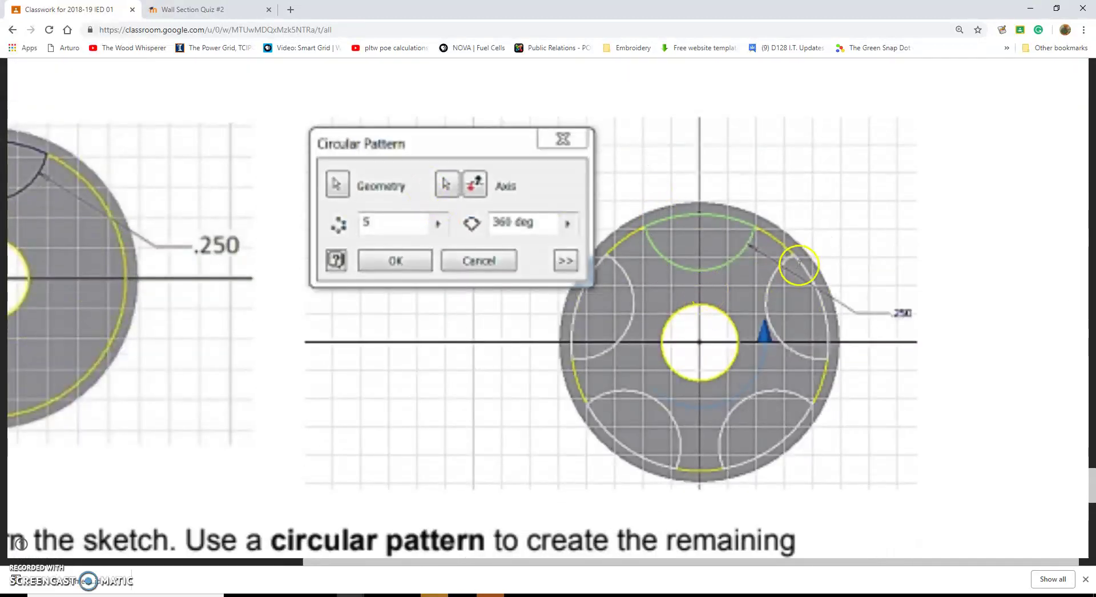
pyautogui.hotkey('alt', 'Tab')
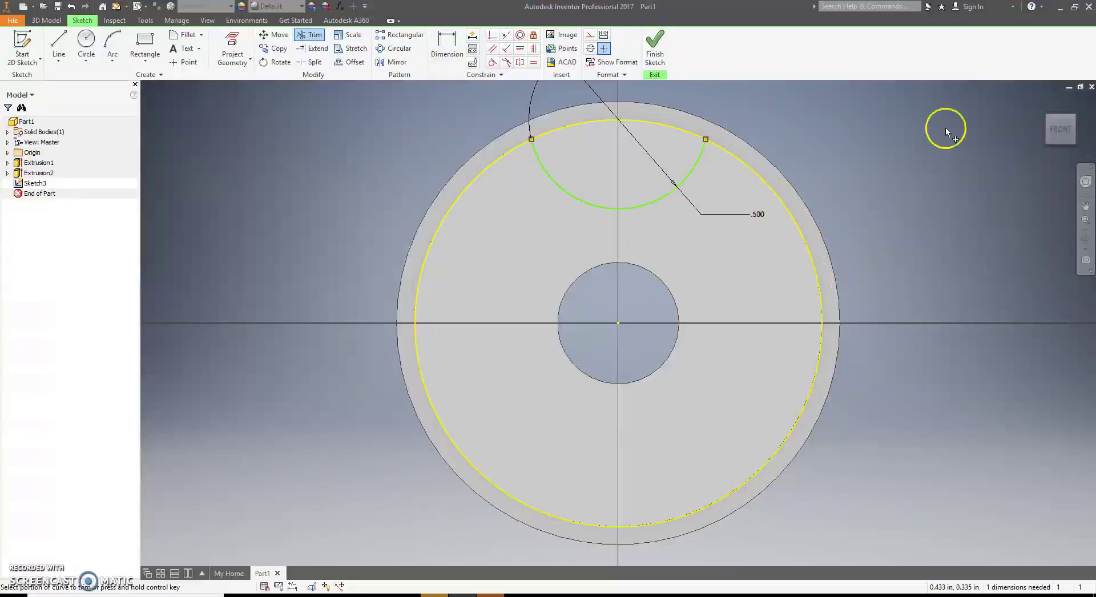
pyautogui.click(655, 48)
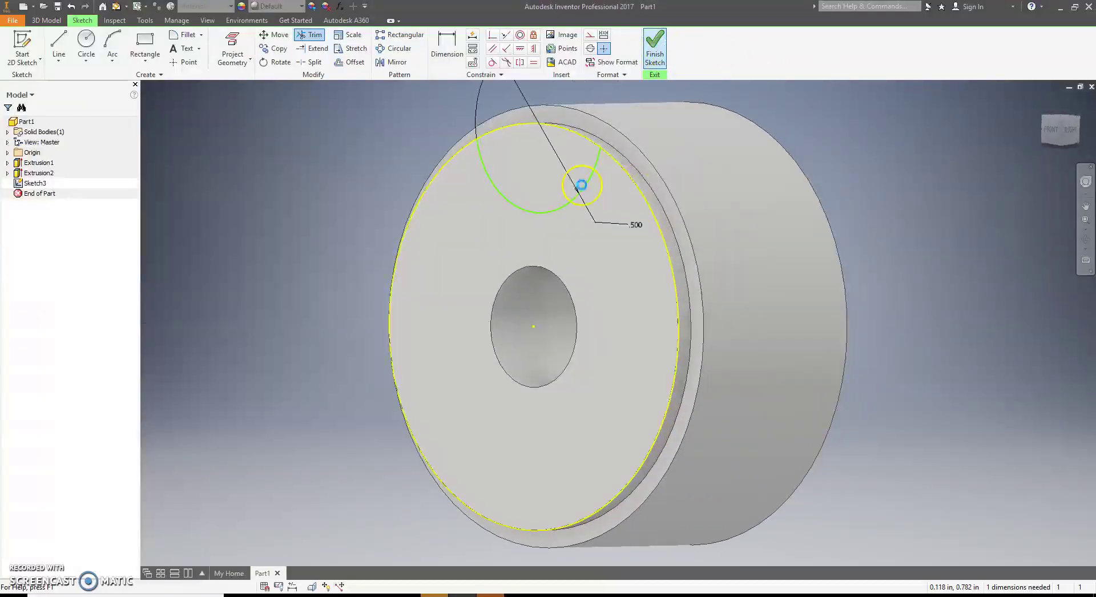
pyautogui.press('e')
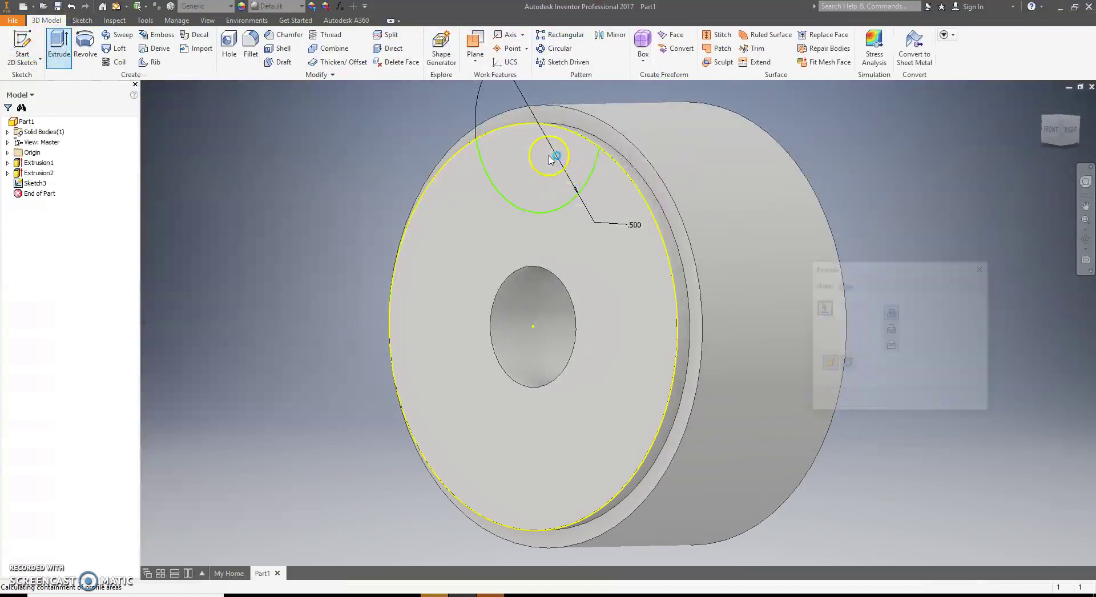
pyautogui.click(440, 198)
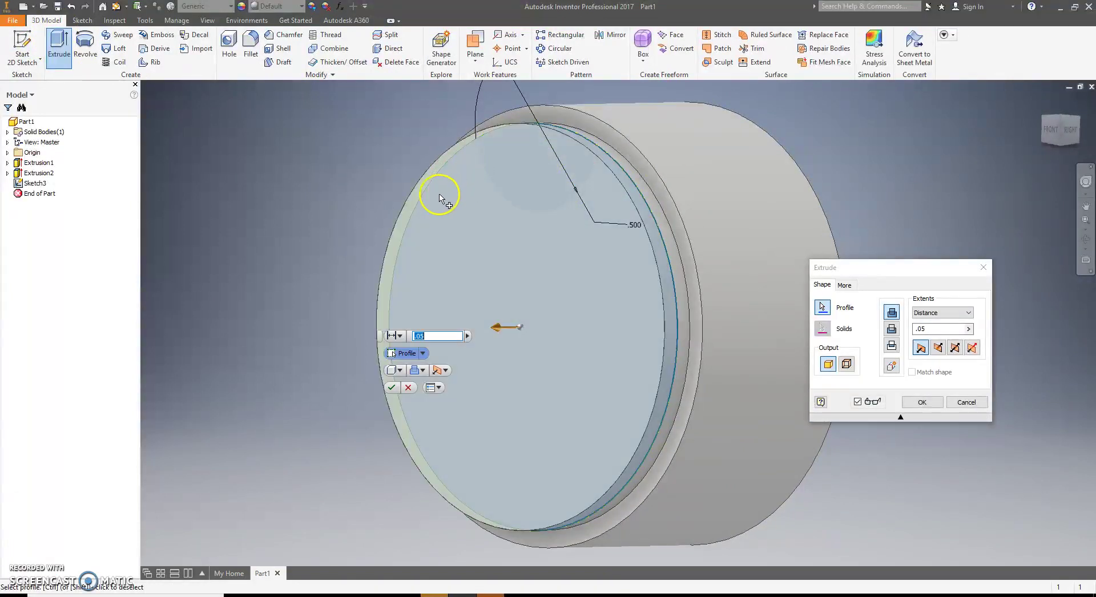
pyautogui.press('Escape')
pyautogui.click(59, 48)
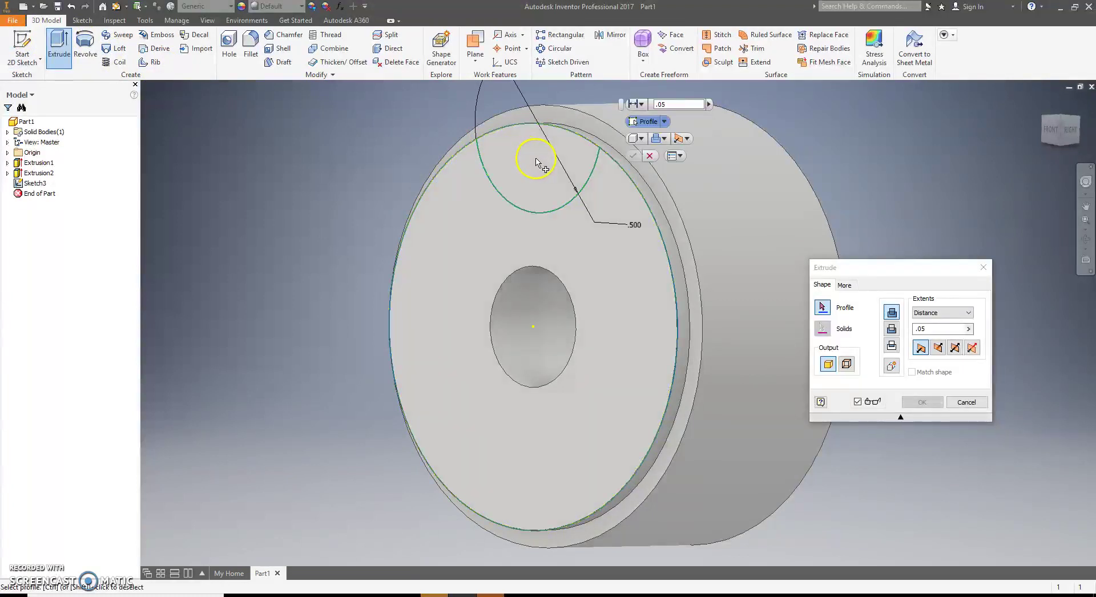
pyautogui.press('Escape')
# Reopen the cutout sketch, draw a circle from the wheel centre to the face's outer edge, trim it to the arc closing the cutout, and finish the sketch.
pyautogui.doubleClick(35, 183)
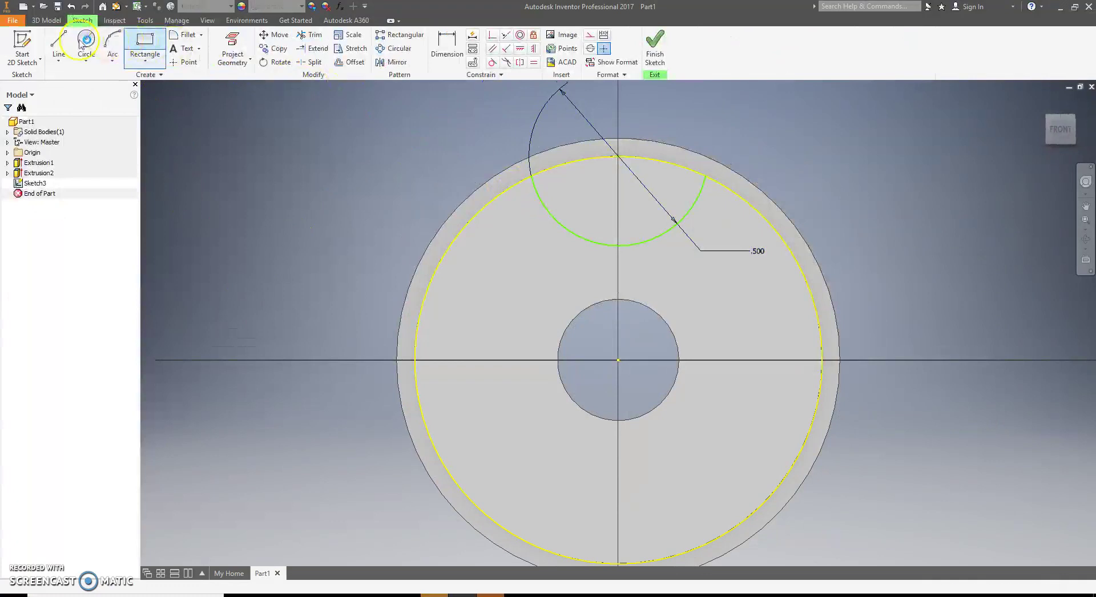
pyautogui.click(86, 43)
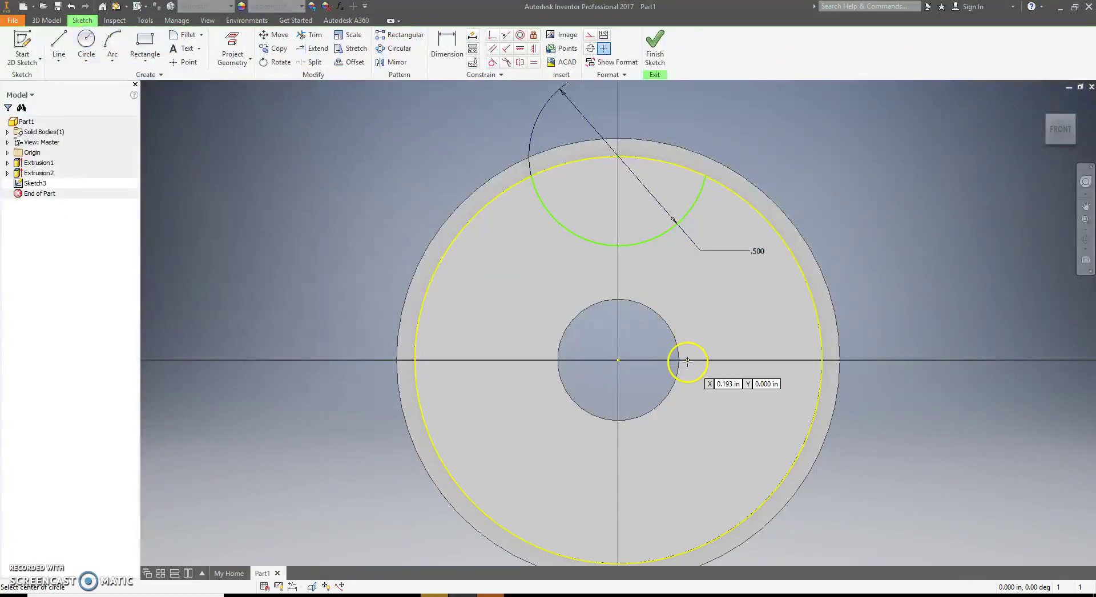
pyautogui.click(619, 359)
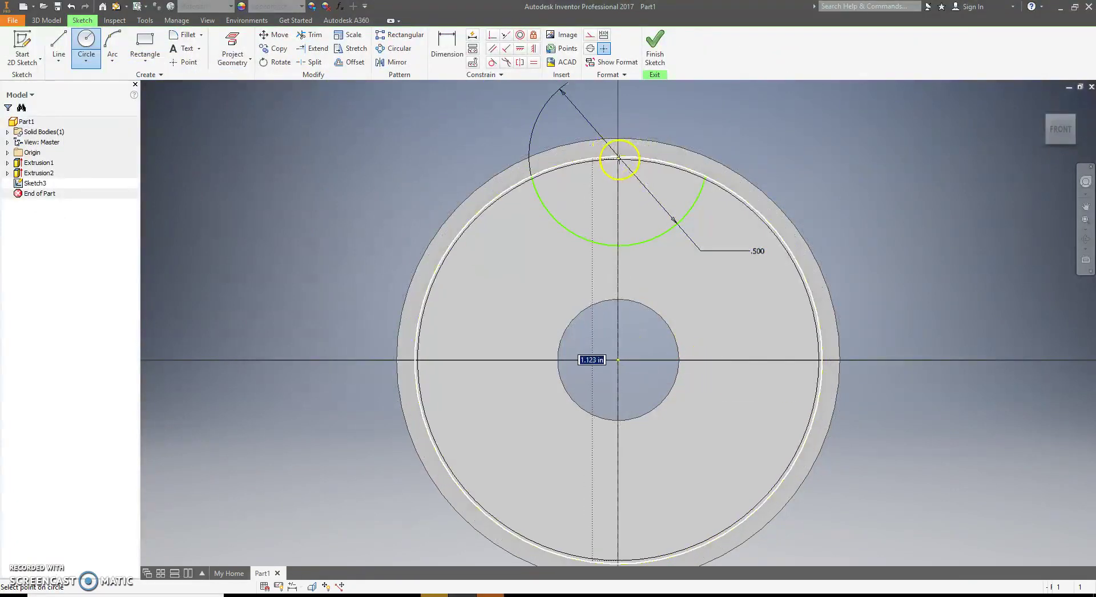
pyautogui.click(622, 156)
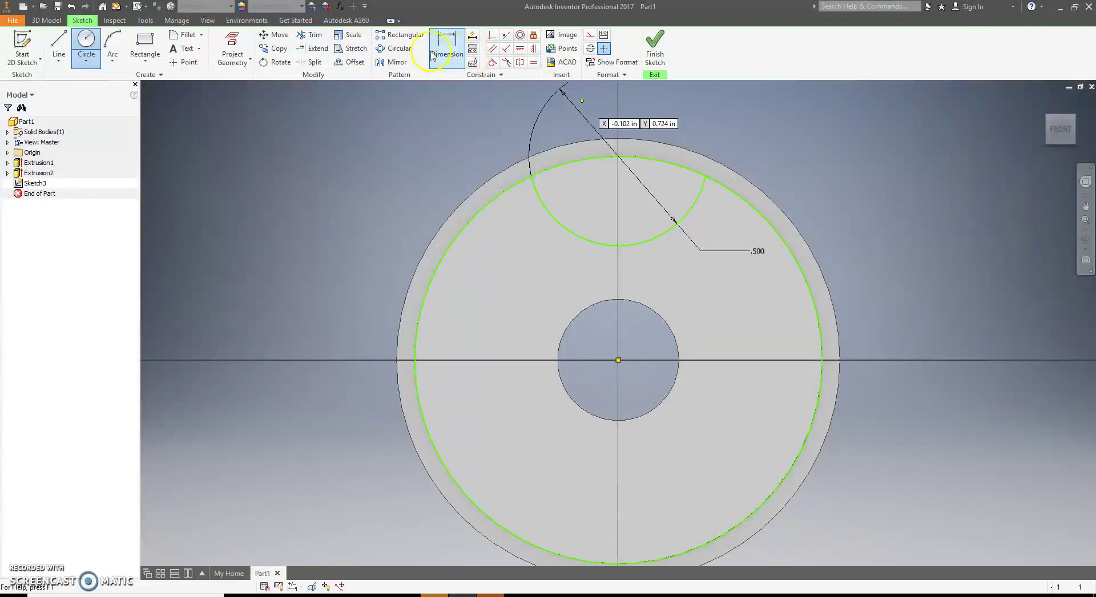
pyautogui.click(311, 35)
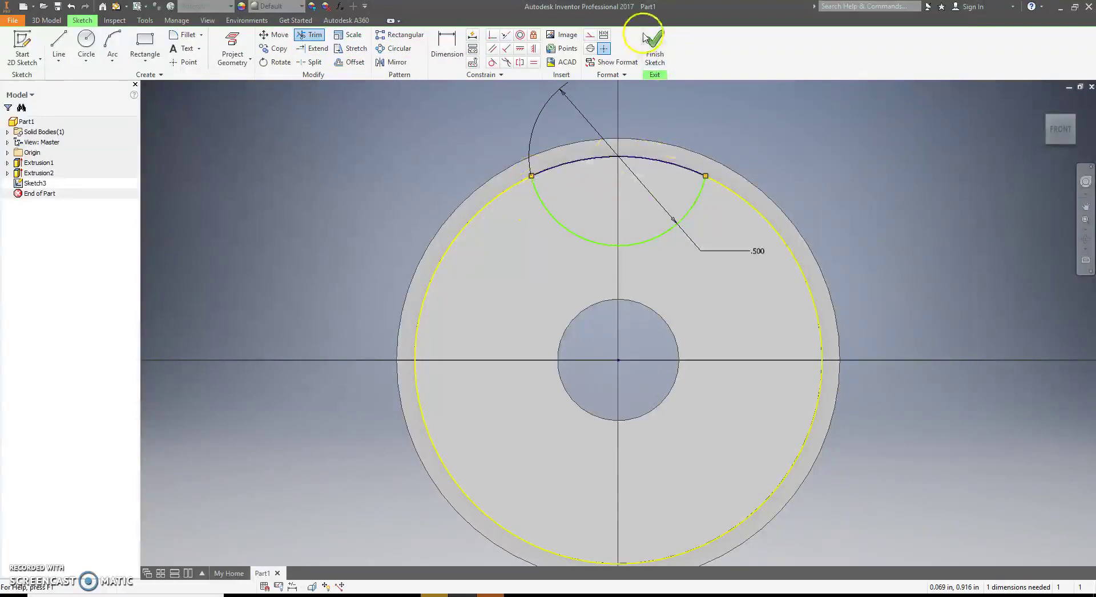
pyautogui.click(653, 51)
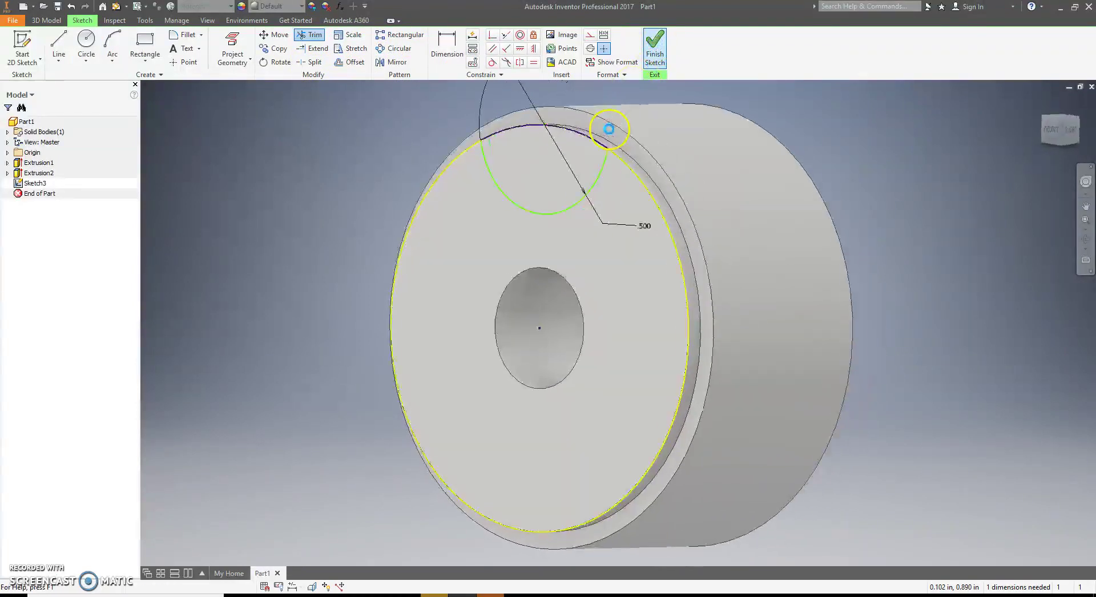
# Extrude the closed semicircular profile as a .05 in cut through the wheel face.
pyautogui.press('e')
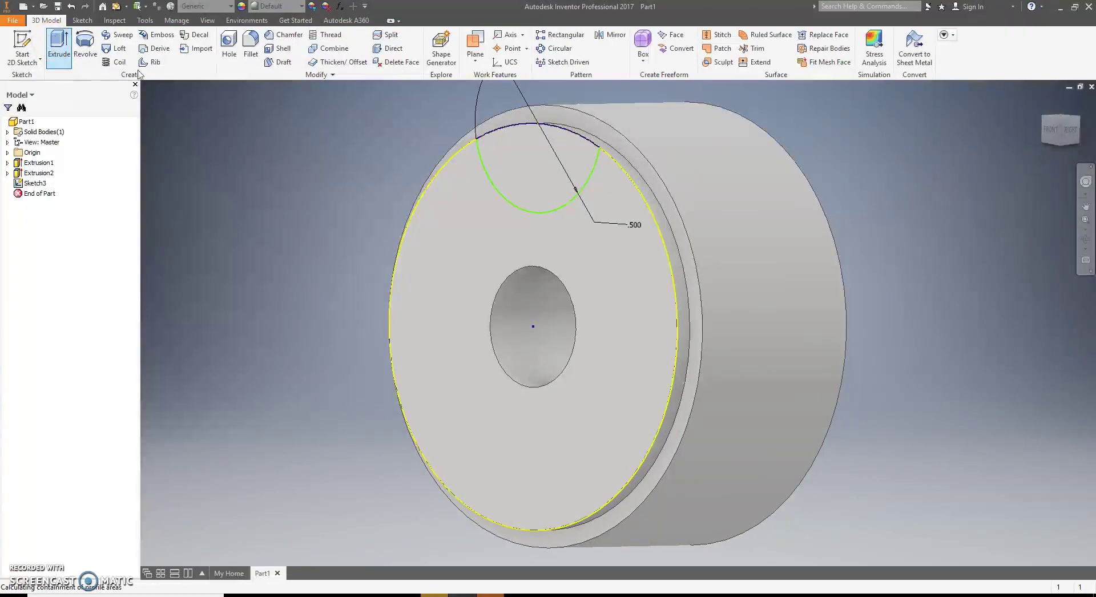
pyautogui.click(517, 166)
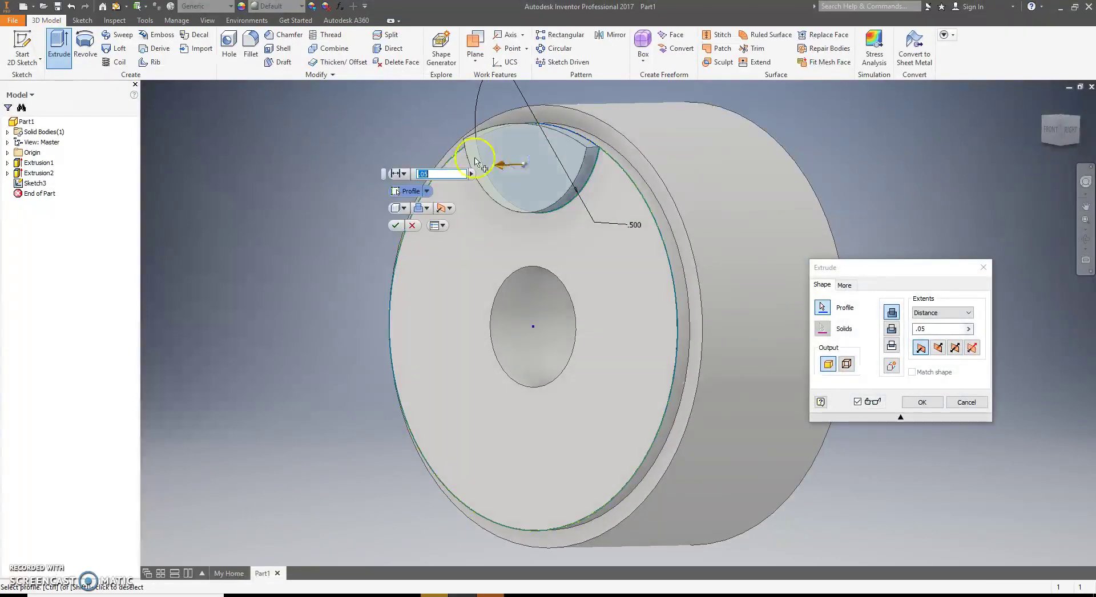
pyautogui.click(893, 330)
pyautogui.click(541, 165)
pyautogui.click(923, 403)
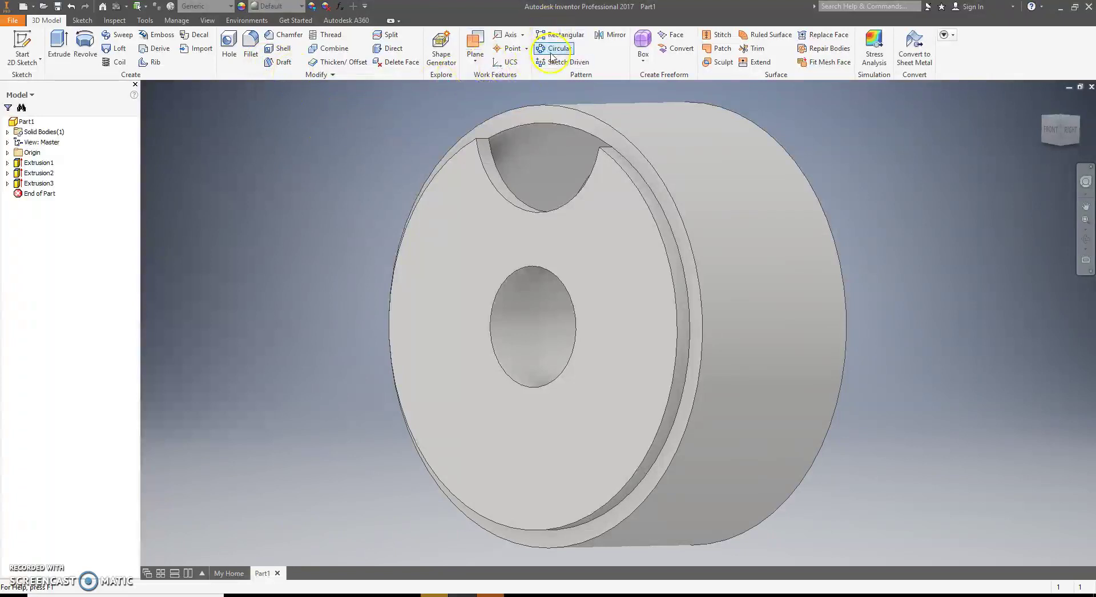
# Review instruction steps 4 and 5 on circular patterning and cutting the wheel-face openings, including the finished wheel illustration.
pyautogui.hotkey('alt', 'Tab')
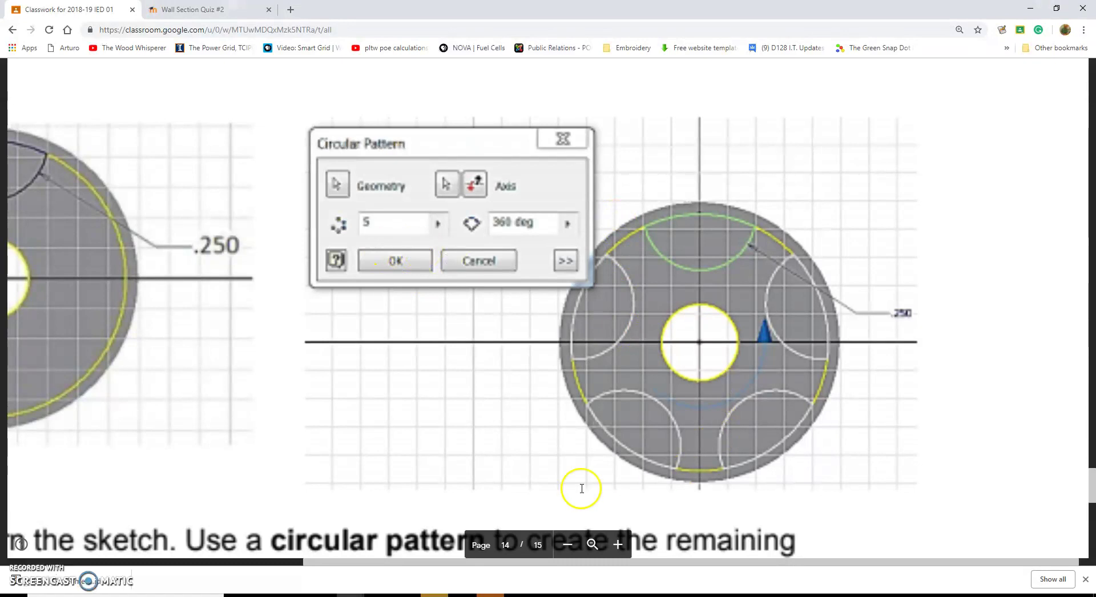
pyautogui.click(568, 545)
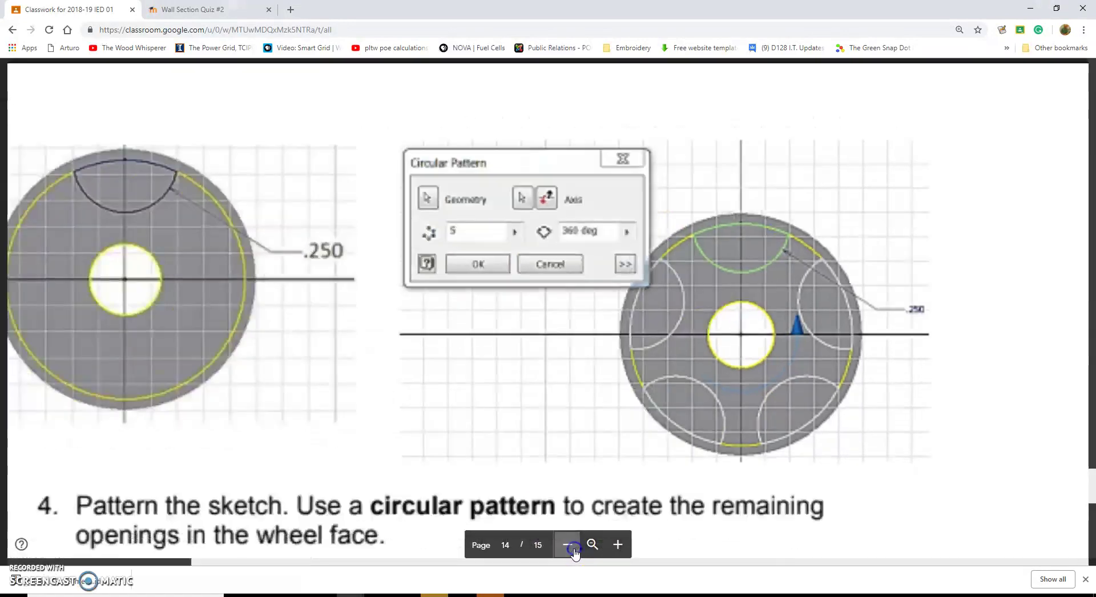
pyautogui.click(568, 544)
pyautogui.click(569, 544)
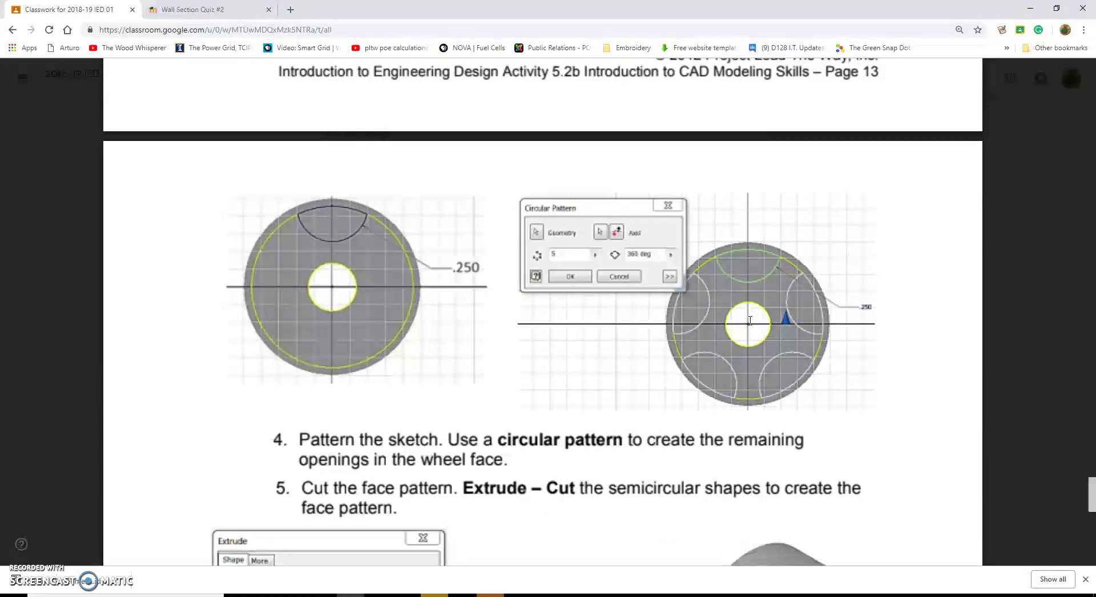
pyautogui.scroll(-3, 861, 317)
pyautogui.scroll(-1, 805, 335)
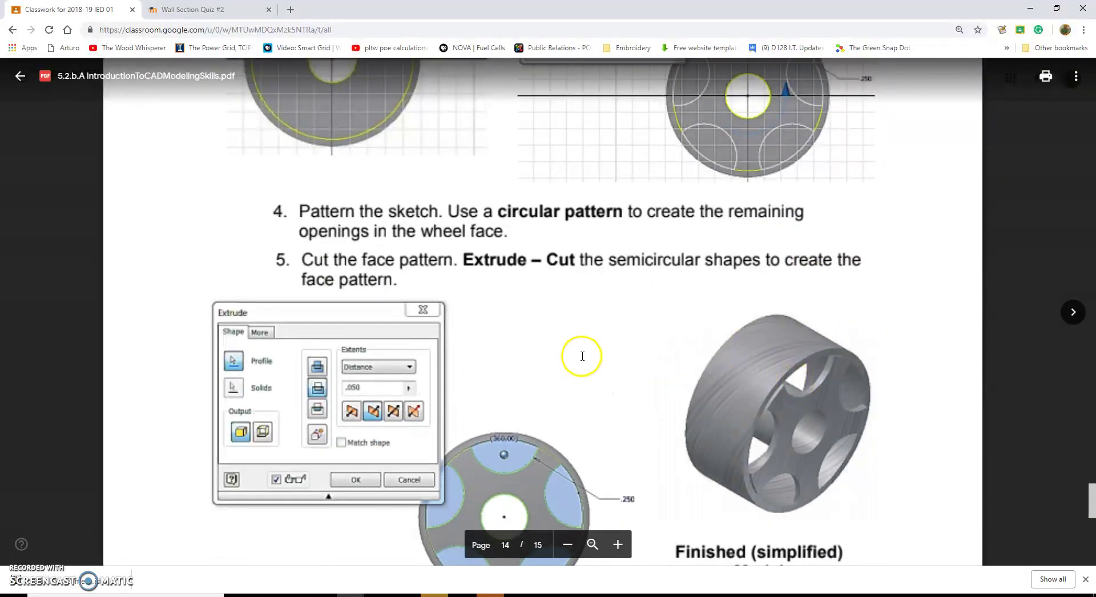
# Switch back to Inventor and circular-pattern the semicircular cutout around the centre hole's axis, with 5 occurrences over 360 degrees.
pyautogui.hotkey('alt', 'Tab')
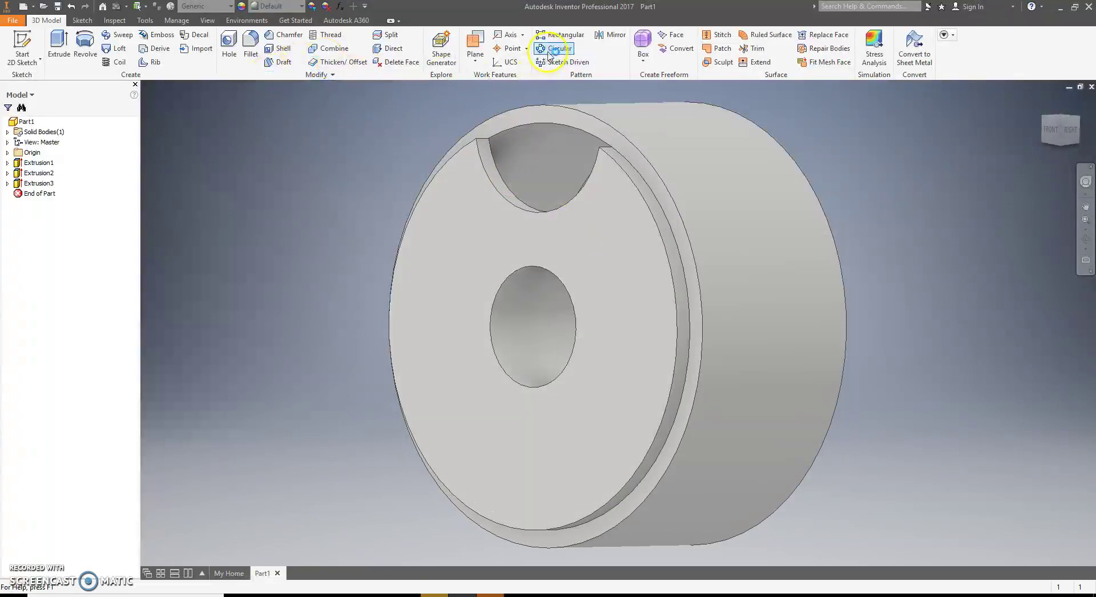
pyautogui.click(502, 154)
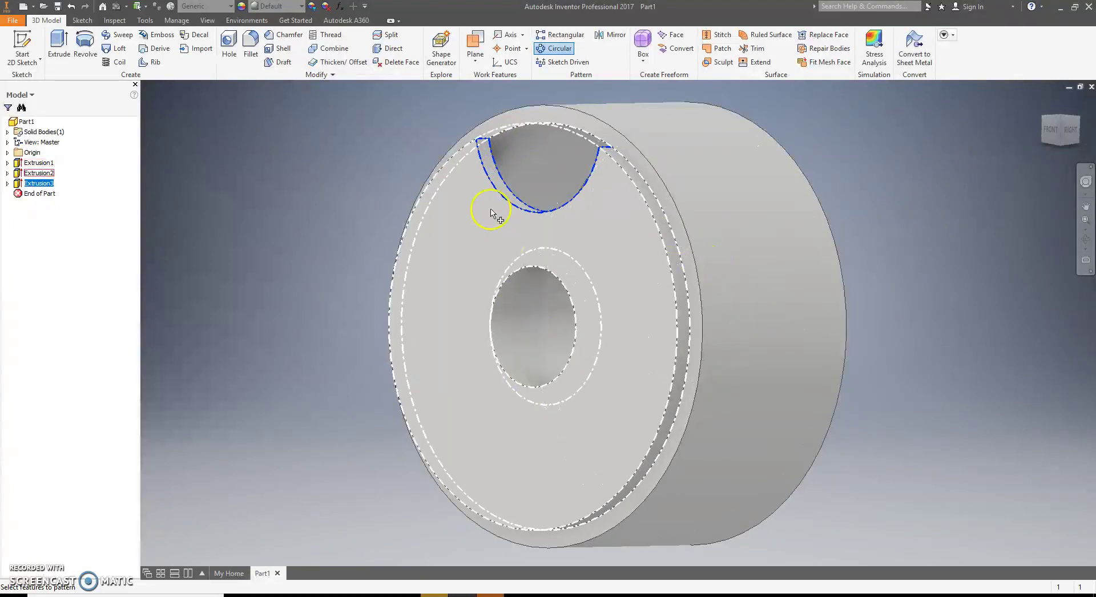
pyautogui.moveTo(760, 194); pyautogui.dragTo(722, 213)
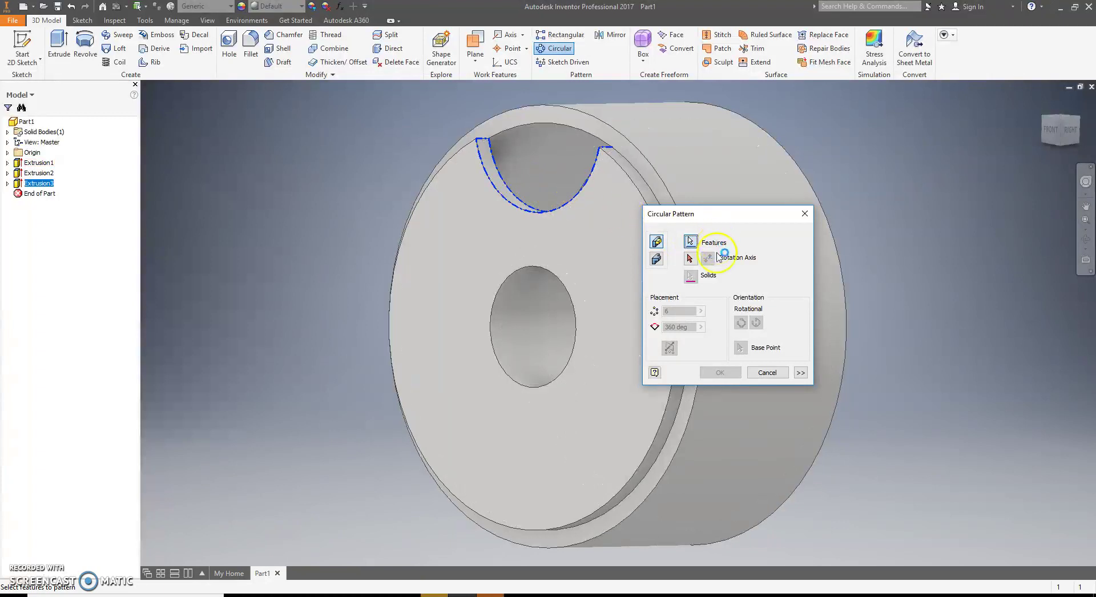
pyautogui.click(689, 261)
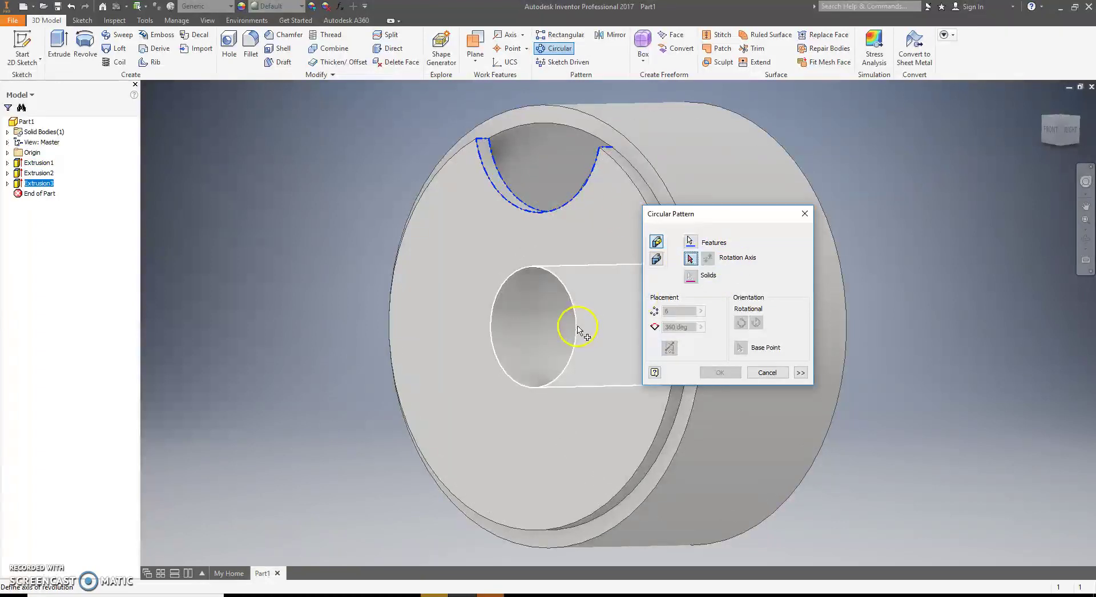
pyautogui.click(561, 323)
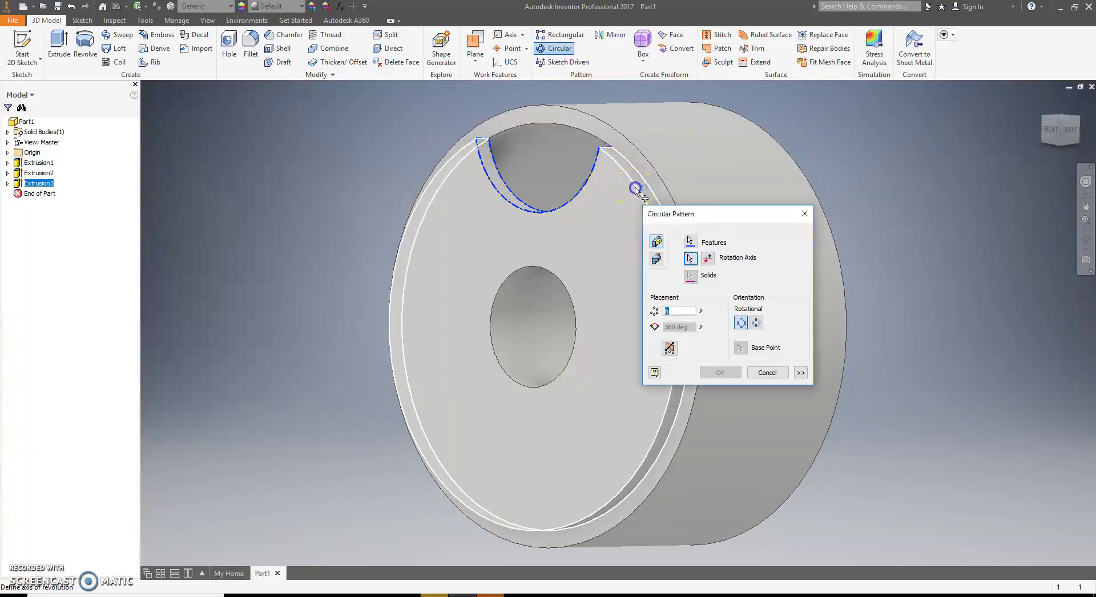
pyautogui.hotkey('alt', 'Tab')
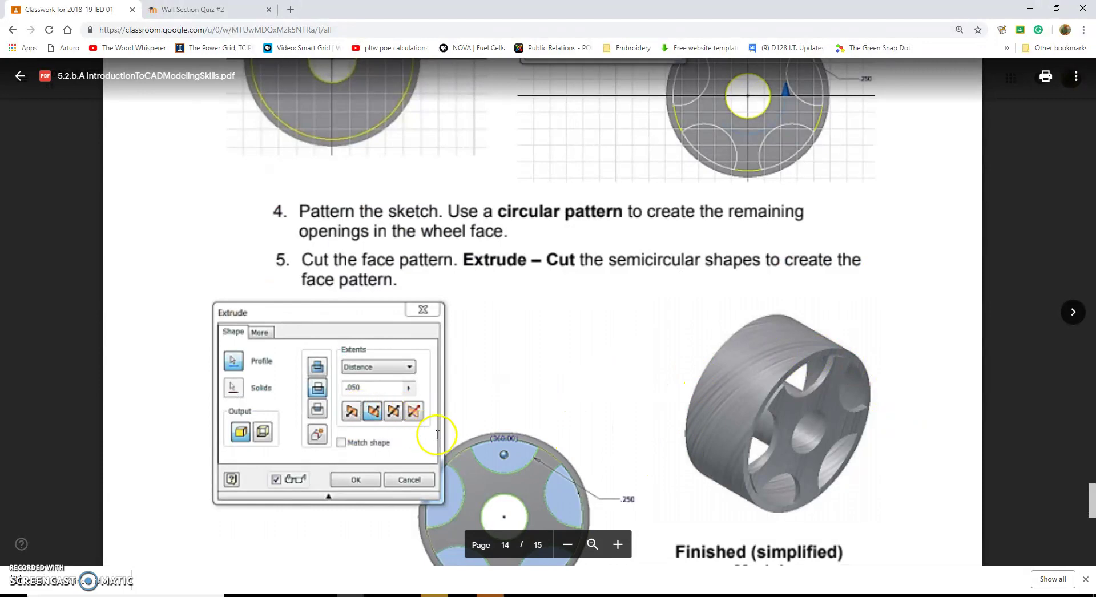
pyautogui.hotkey('alt', 'Tab')
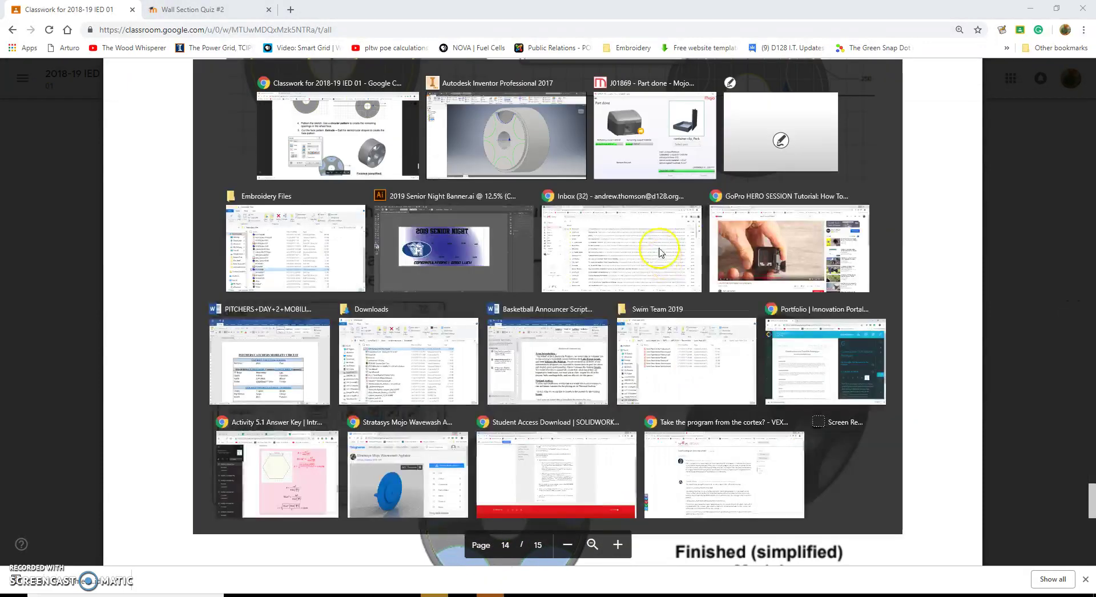
pyautogui.write('5')
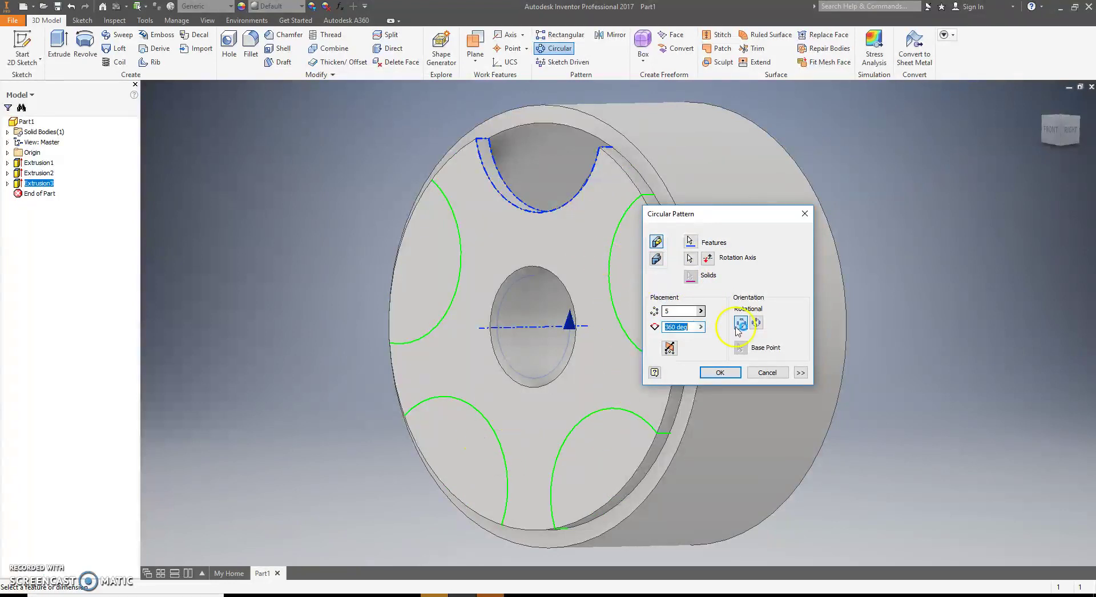
pyautogui.click(720, 372)
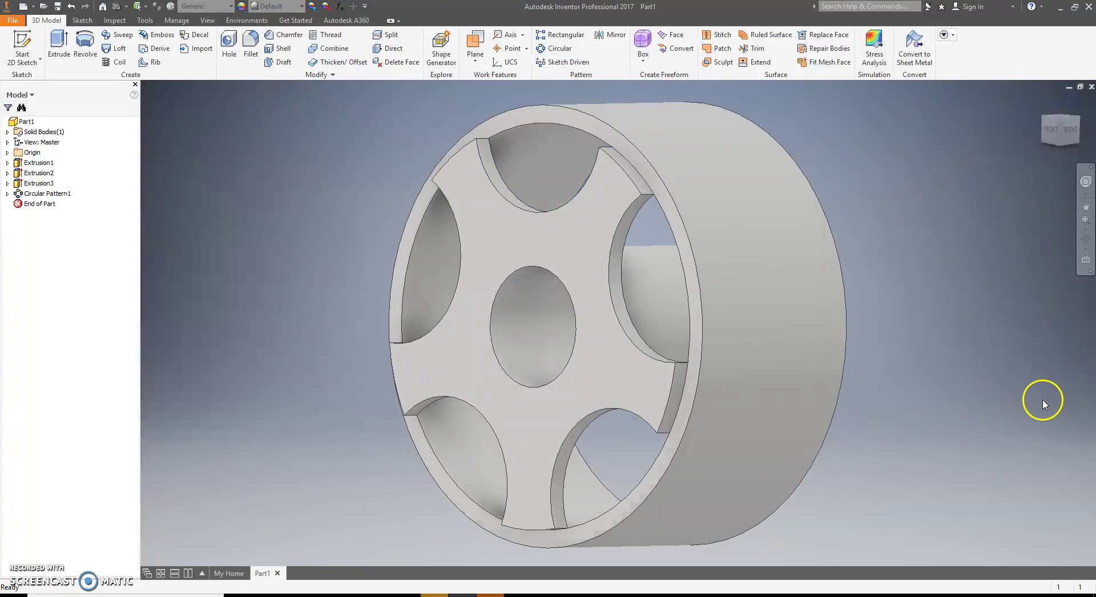
# Compare the patterned wheel with the finished model illustration in the instructions and read the file-saving step below it.
pyautogui.moveTo(1074, 137)
pyautogui.mouseDown()
pyautogui.moveTo(1024, 145)
pyautogui.moveTo(225, 560)
pyautogui.moveTo(192, 100)
pyautogui.moveTo(1087, 200)
pyautogui.moveTo(1090, 270)
pyautogui.moveTo(164, 306)
pyautogui.moveTo(1025, 152)
pyautogui.mouseUp()
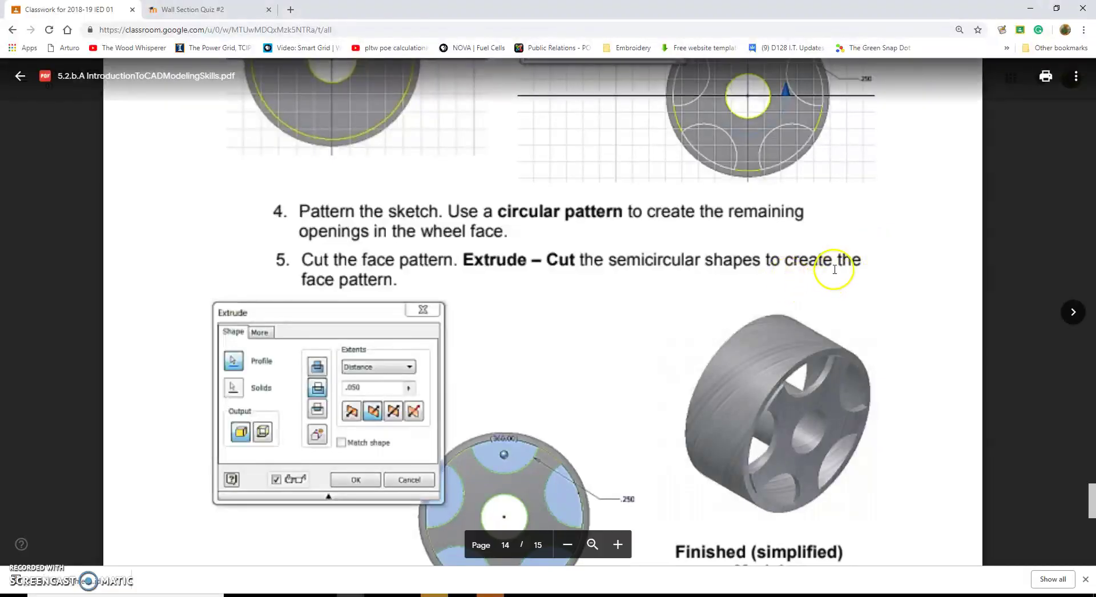
pyautogui.scroll(-5, 732, 429)
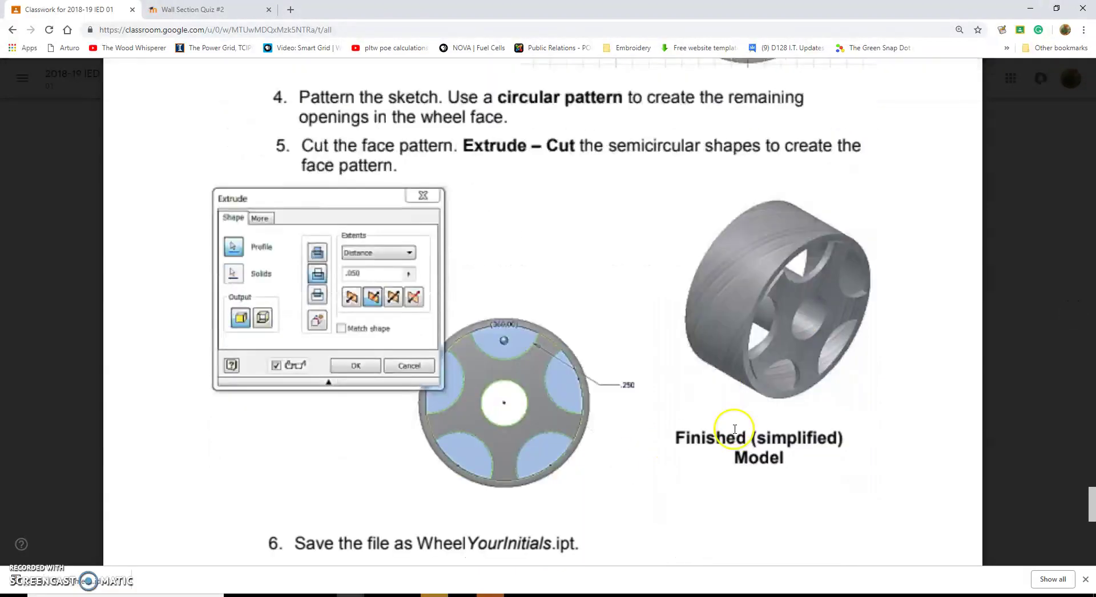
pyautogui.scroll(4, 733, 411)
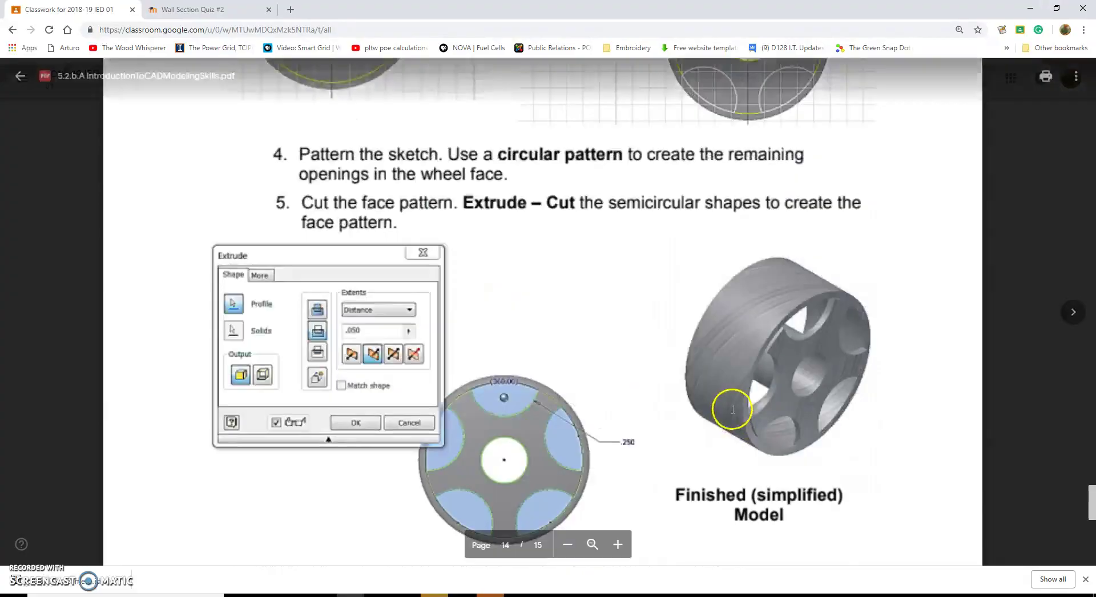